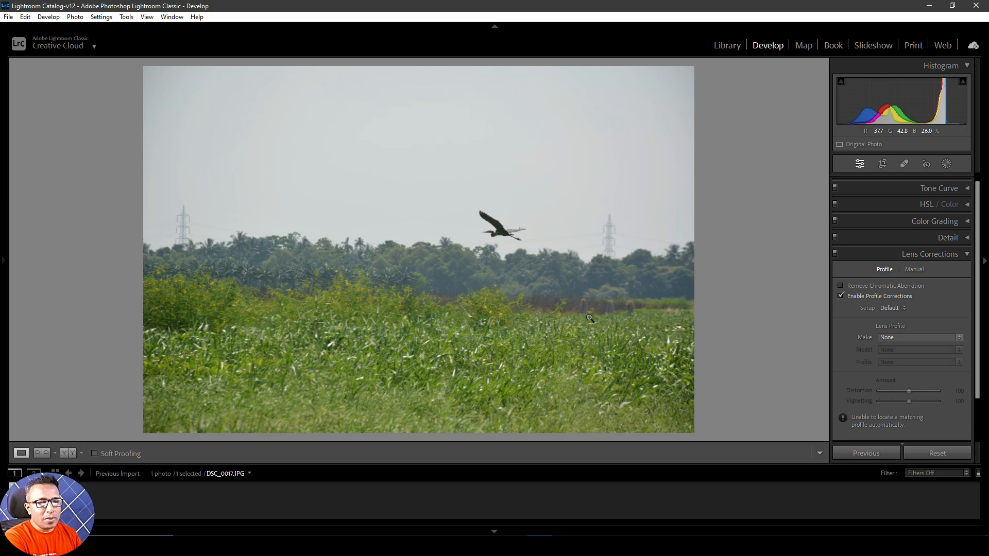
click(905, 311)
click(931, 332)
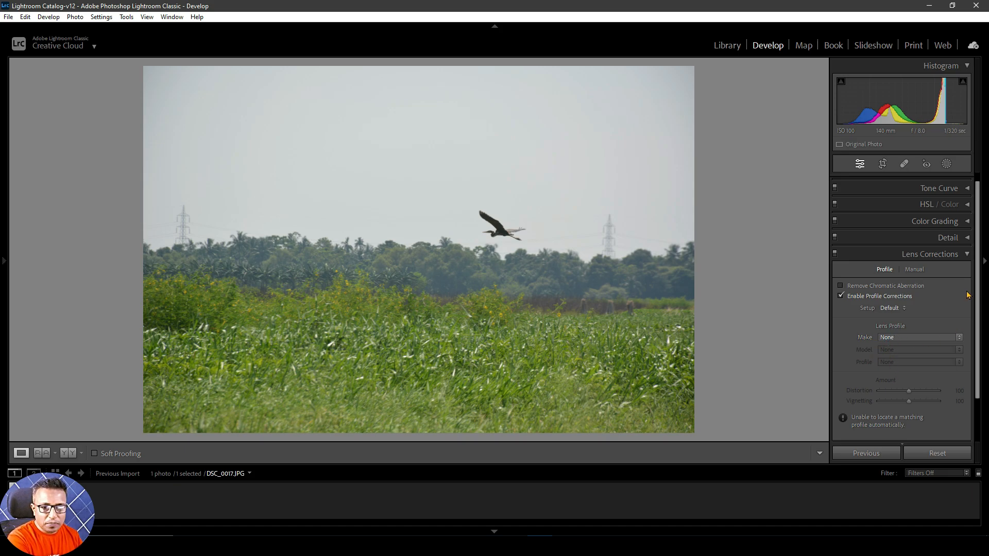
Set the photo's manual lens distortion amount to +60 and constrain the crop
click(914, 270)
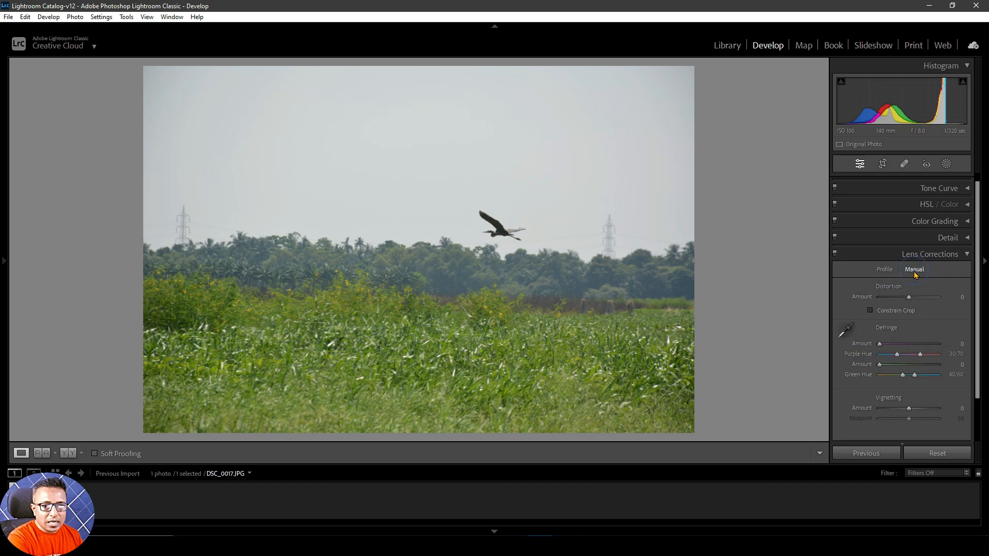
click(907, 299)
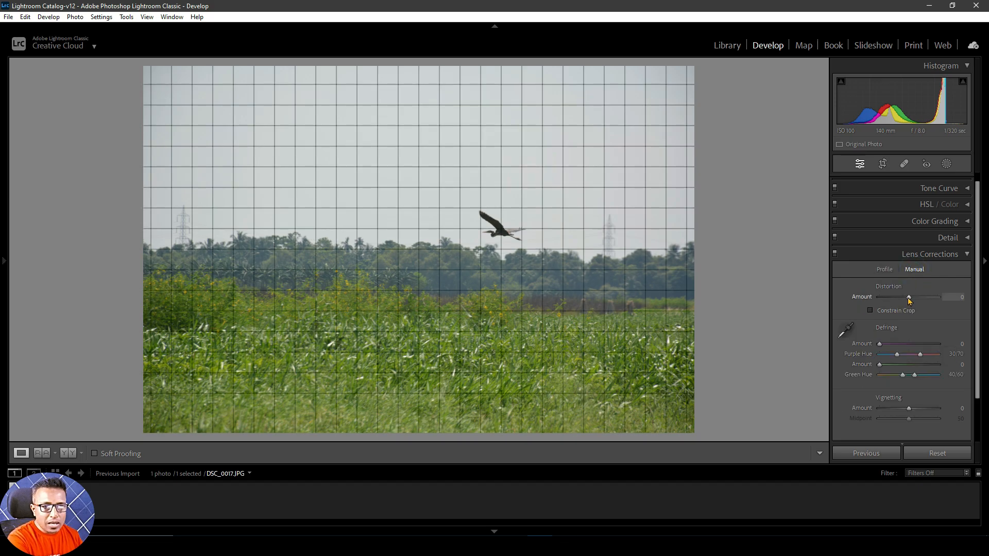
mouse_move(909, 302)
mouse_down()
mouse_move(926, 302)
mouse_move(879, 299)
mouse_move(927, 298)
mouse_up()
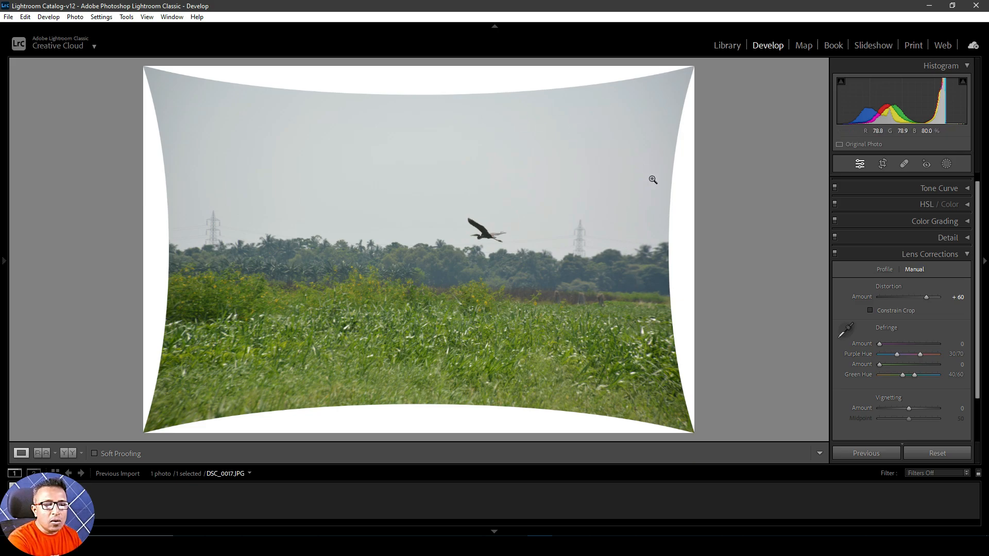
click(870, 310)
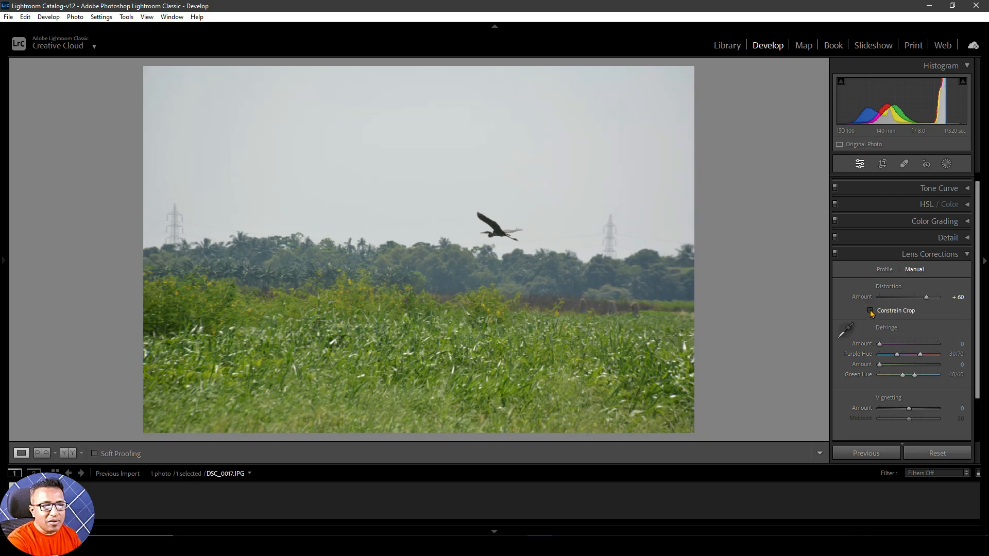
Try a manual distortion amount of +54 and reset all adjustments on the photo
click(926, 298)
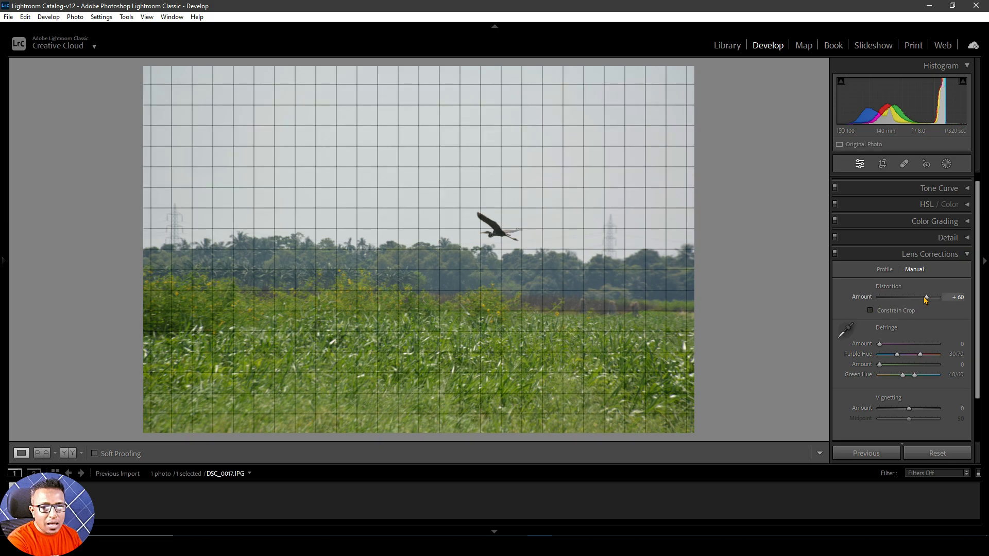
drag(927, 299, 926, 299)
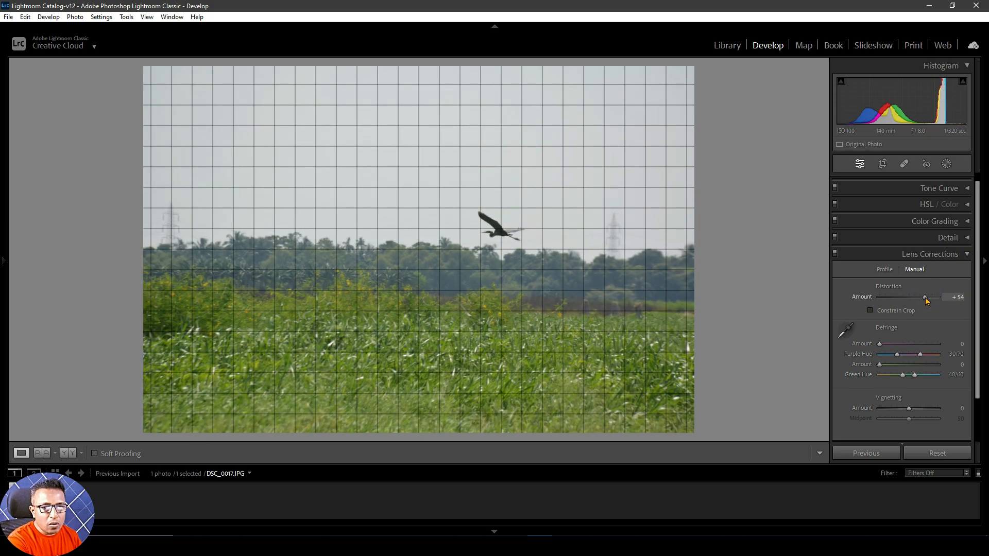
click(939, 453)
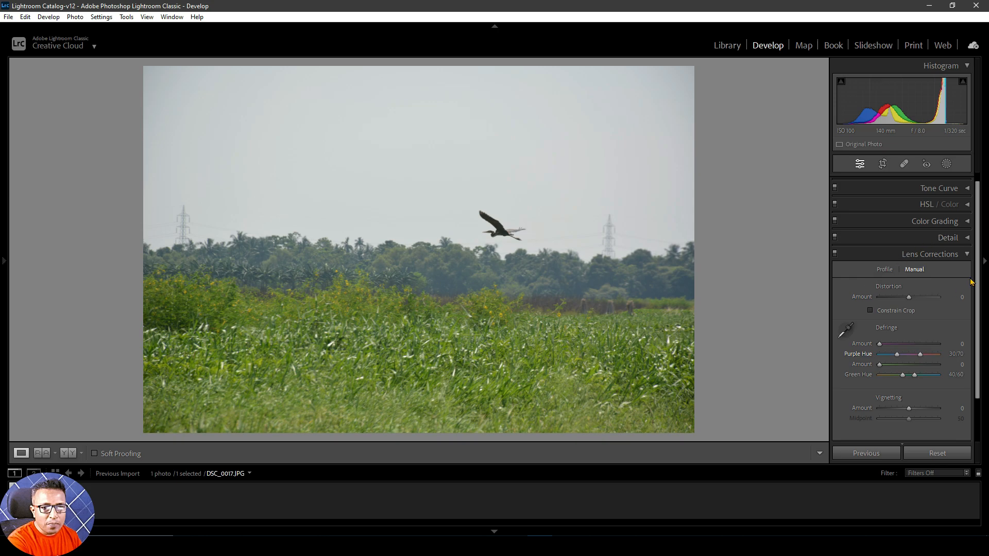
click(966, 254)
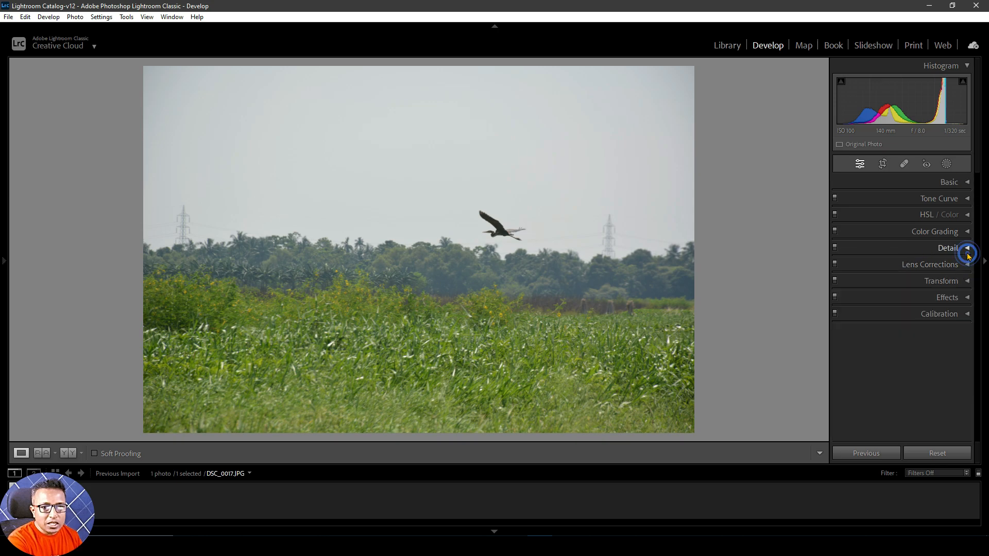
click(967, 183)
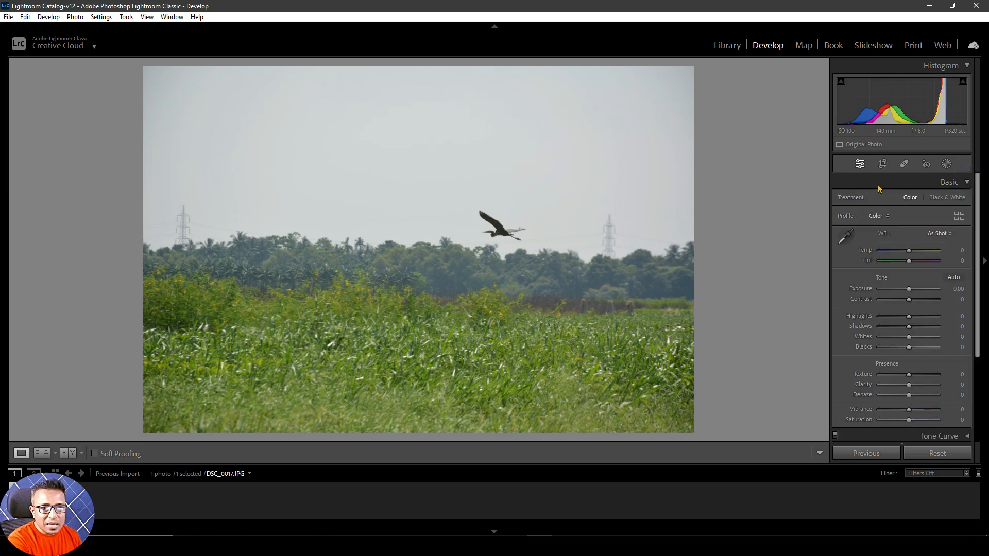
click(882, 164)
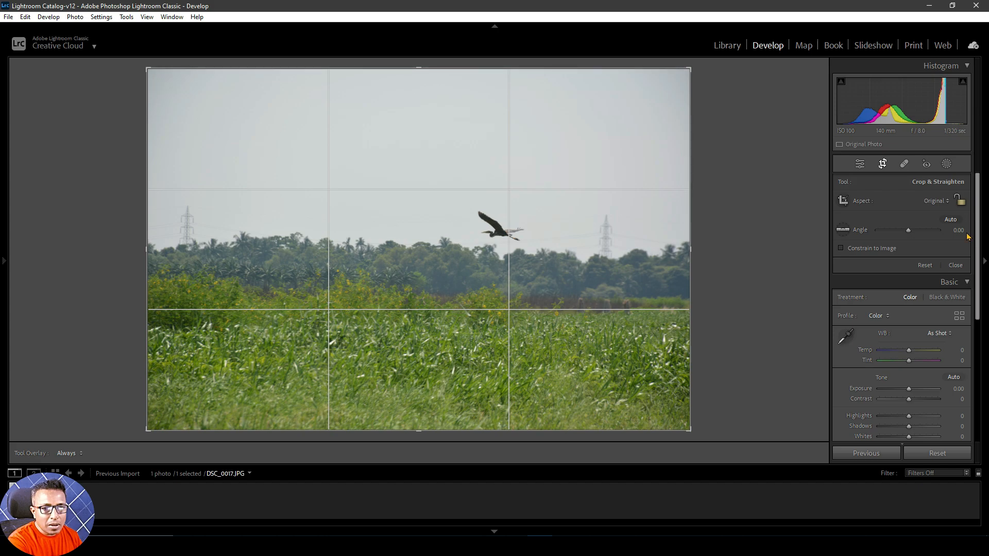
click(955, 281)
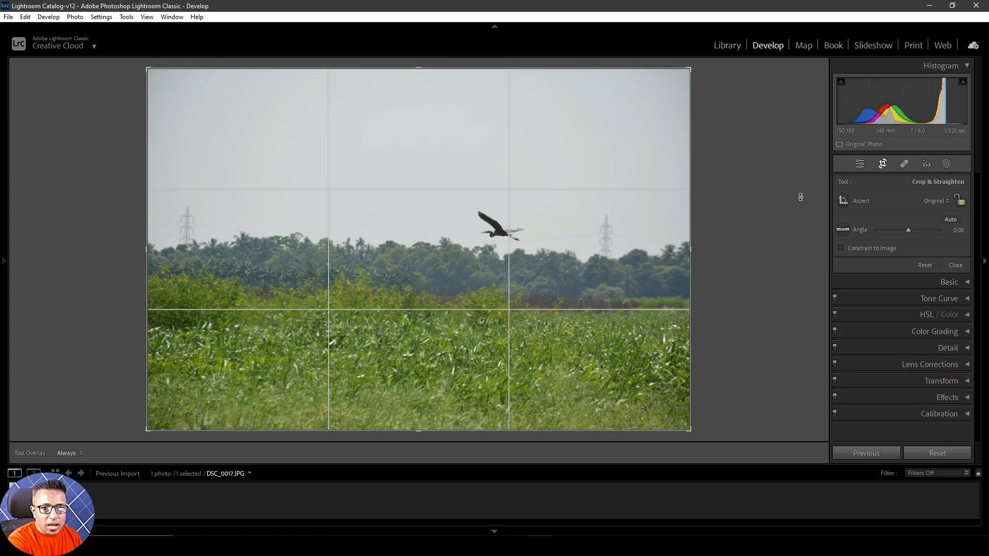
click(860, 165)
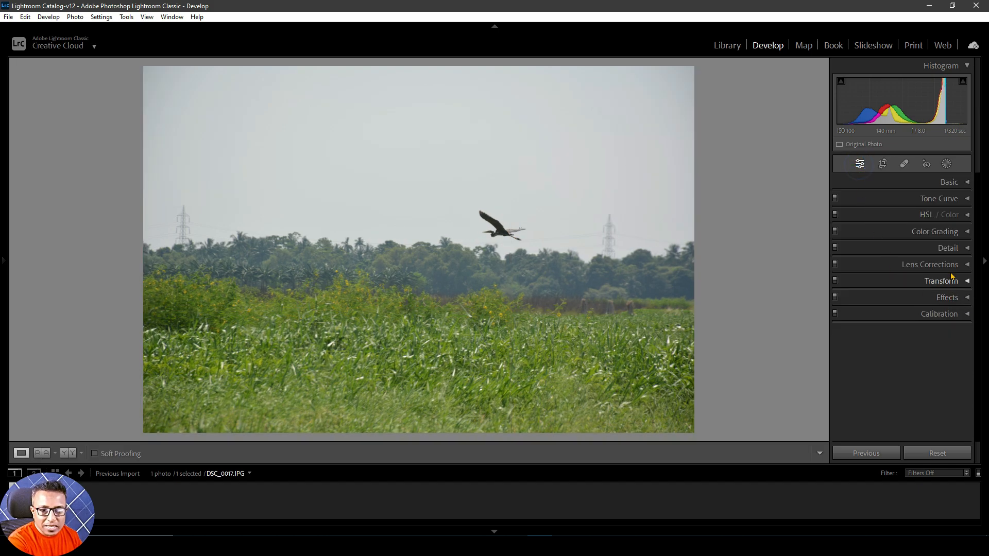
Enable profile corrections in the photo's Lens Corrections settings
click(968, 265)
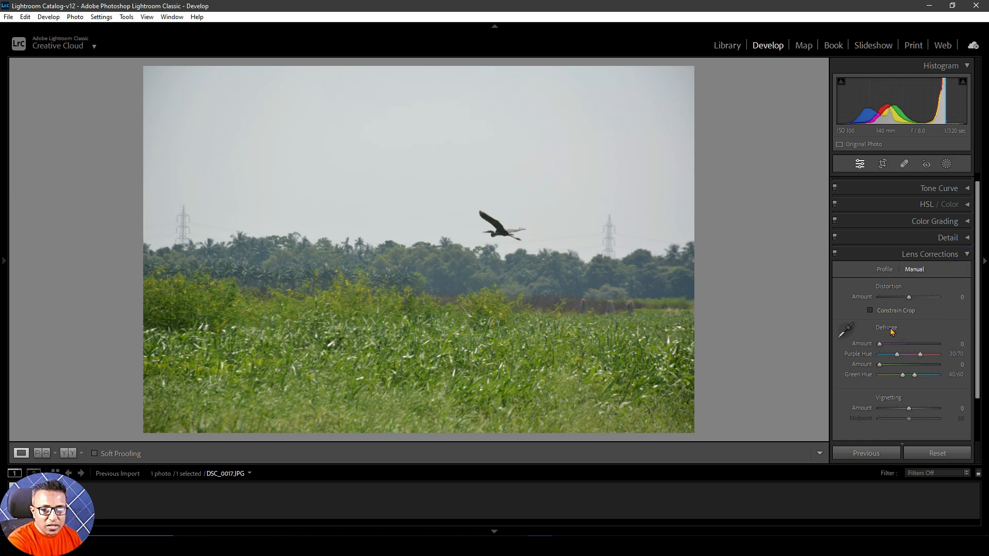
click(884, 270)
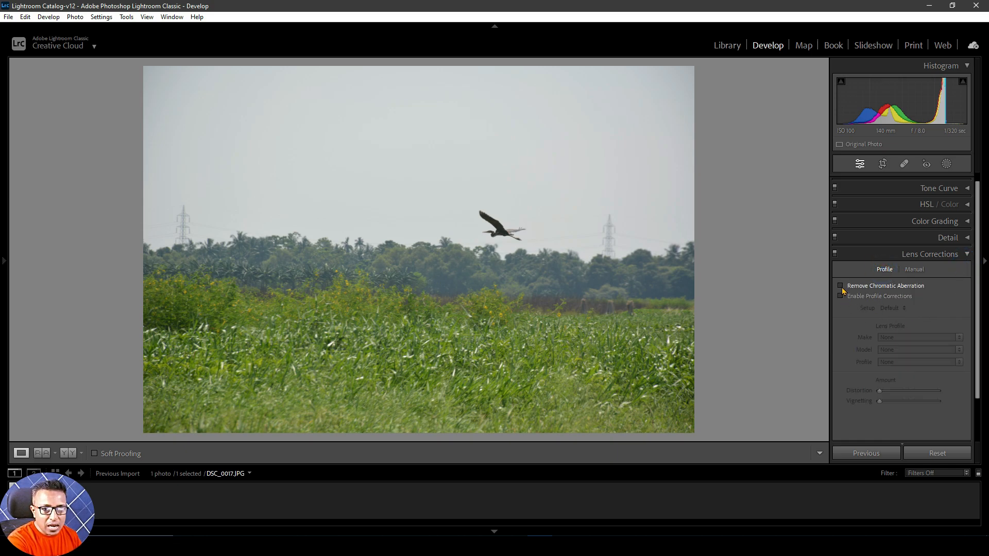
click(915, 270)
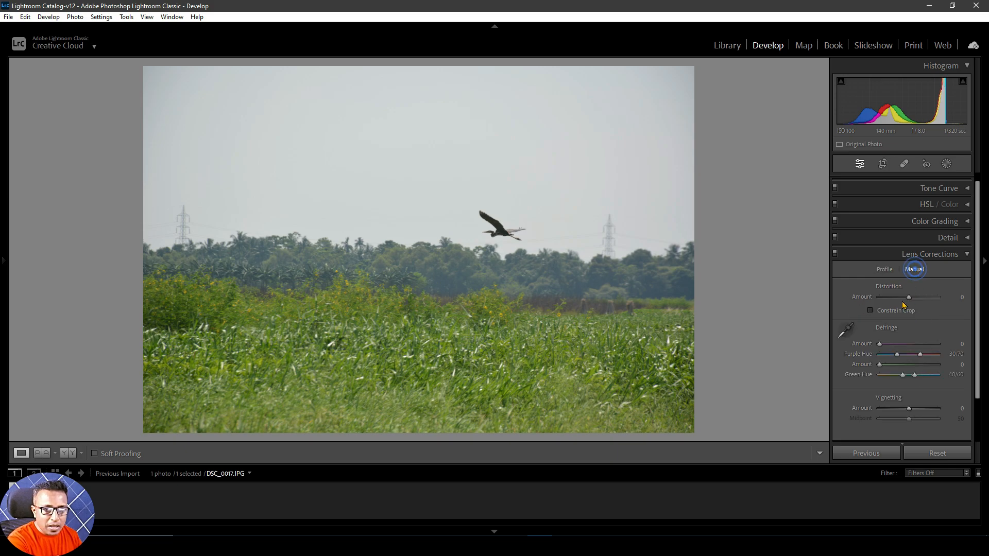
click(893, 272)
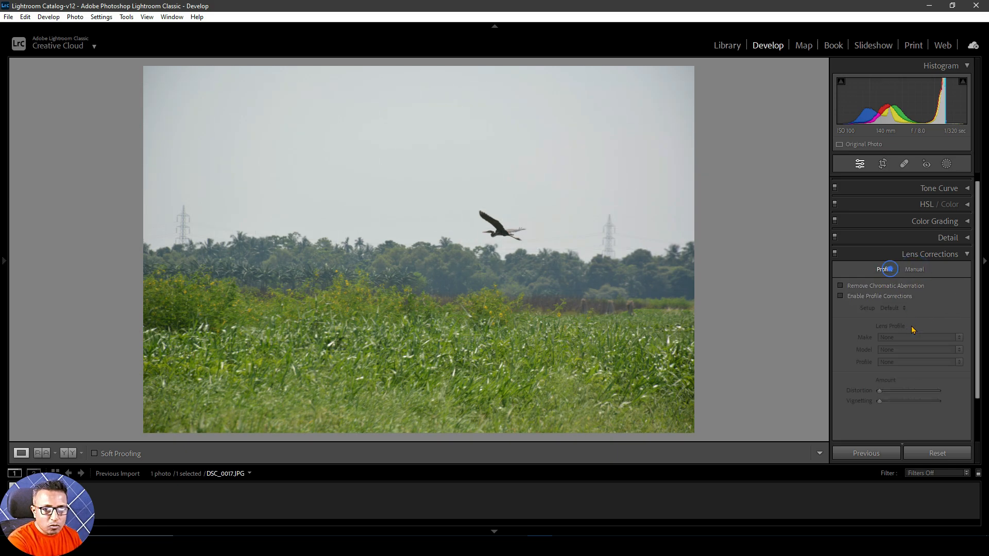
click(841, 297)
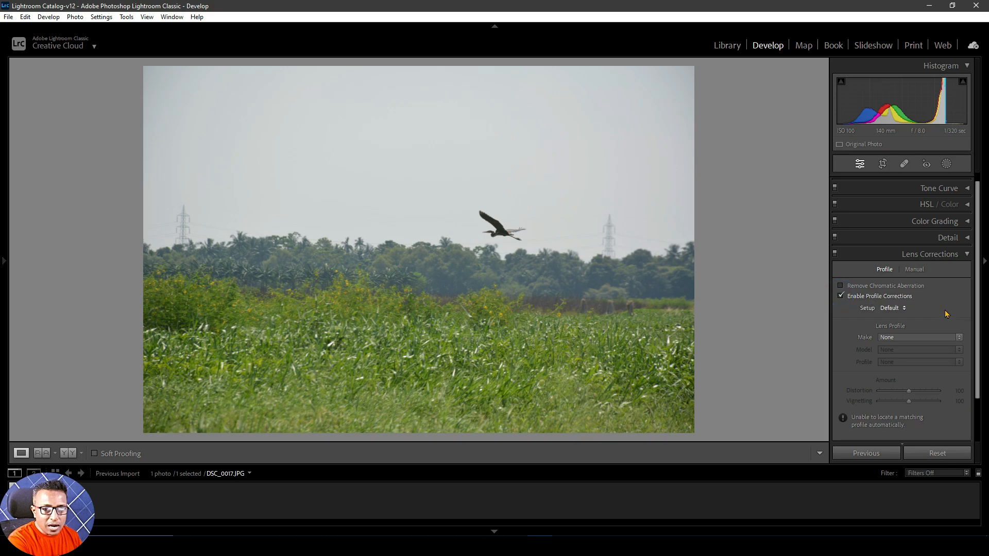
Apply the Nikon AF-S DX VR Zoom-Nikkor 18-200mm f/3.5-5.6G IF-ED lens model with its Adobe profile
click(936, 338)
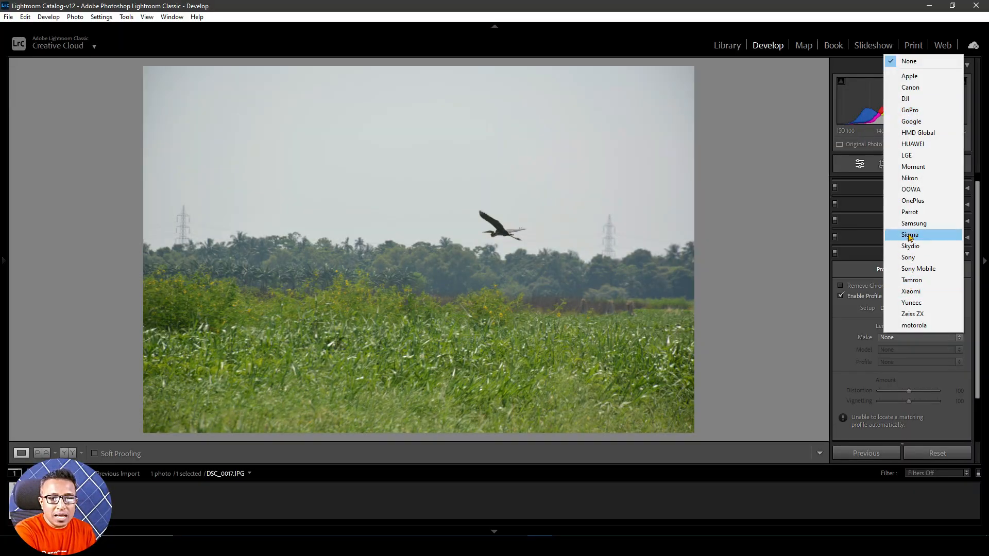
click(918, 182)
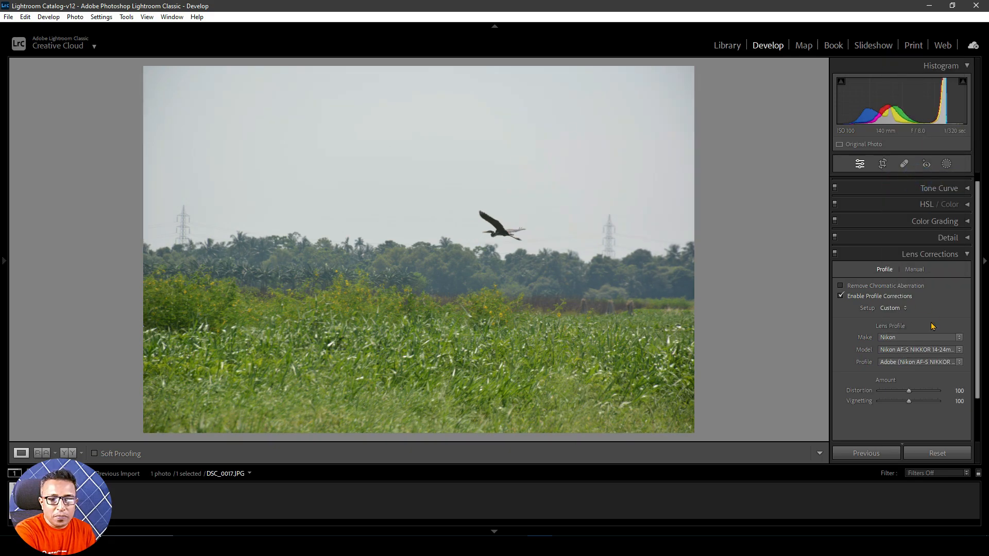
click(910, 350)
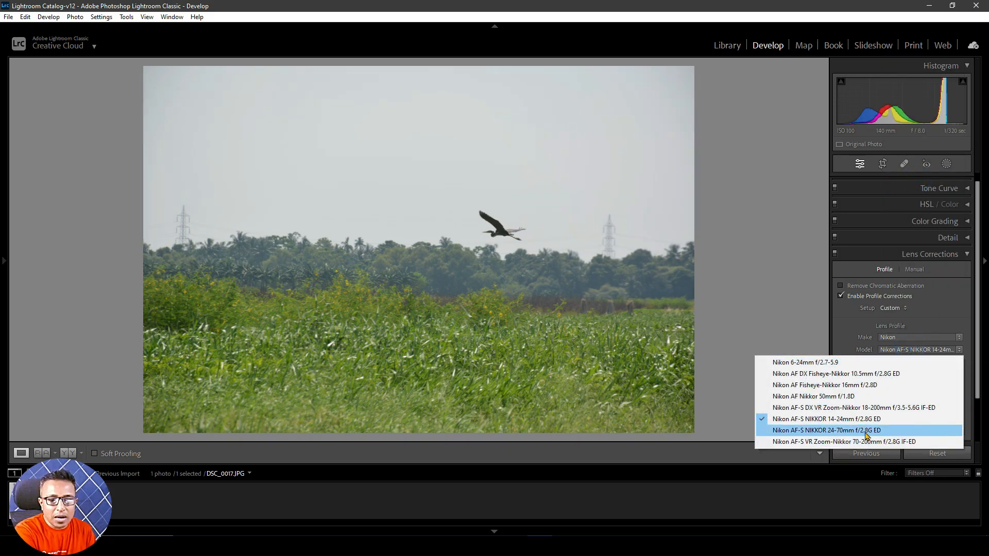
click(828, 409)
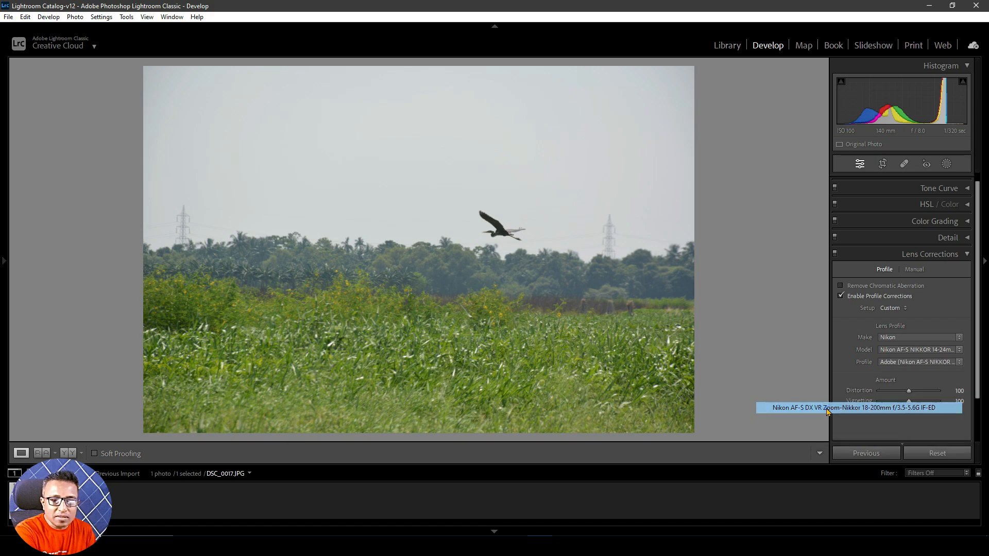
click(907, 364)
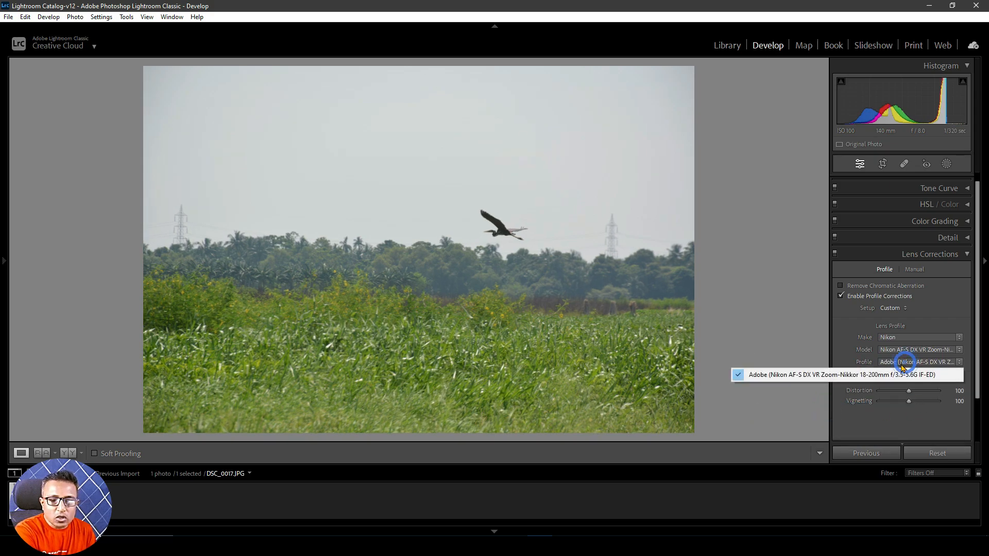
click(830, 379)
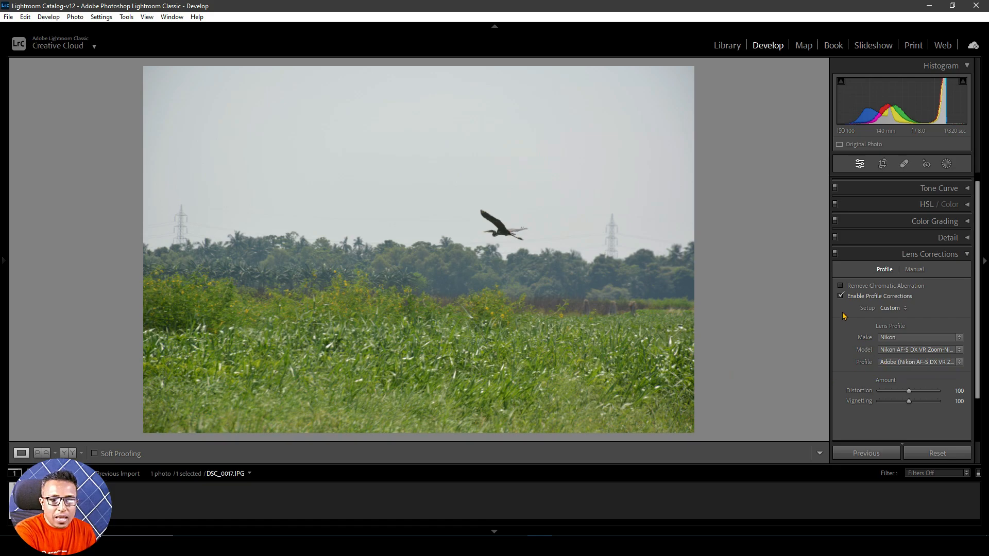
Compare the photo with and without the lens profile corrections, leaving them enabled
click(841, 297)
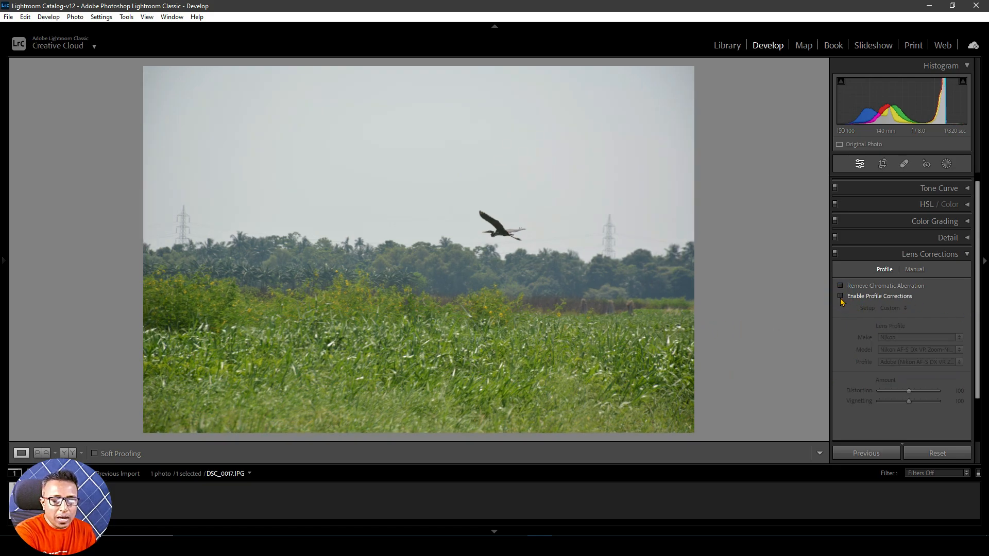
click(841, 297)
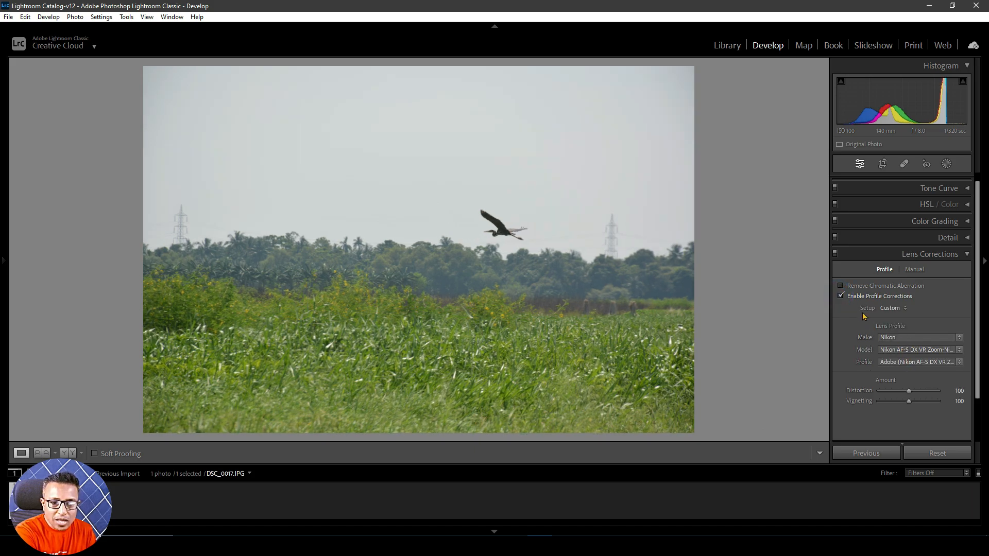
click(840, 297)
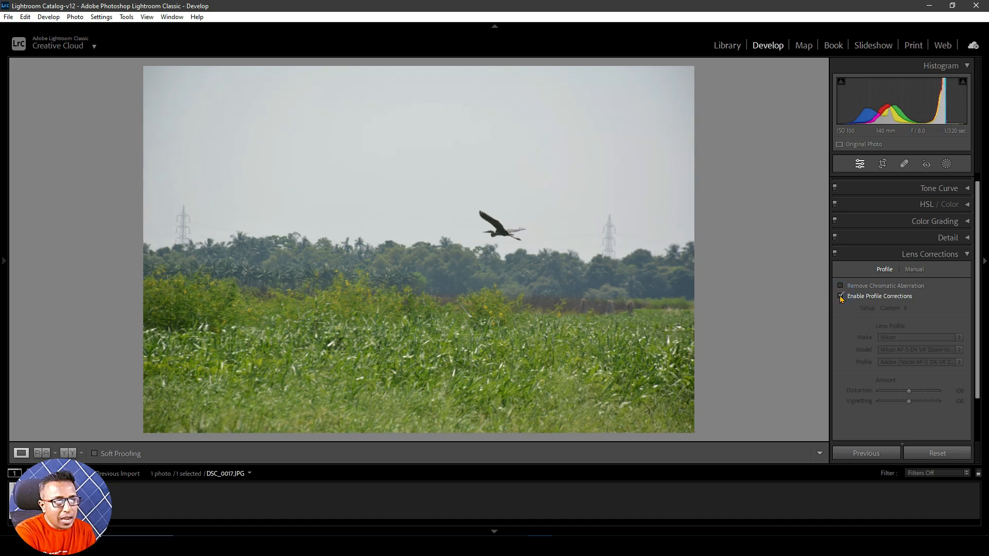
click(841, 297)
click(840, 296)
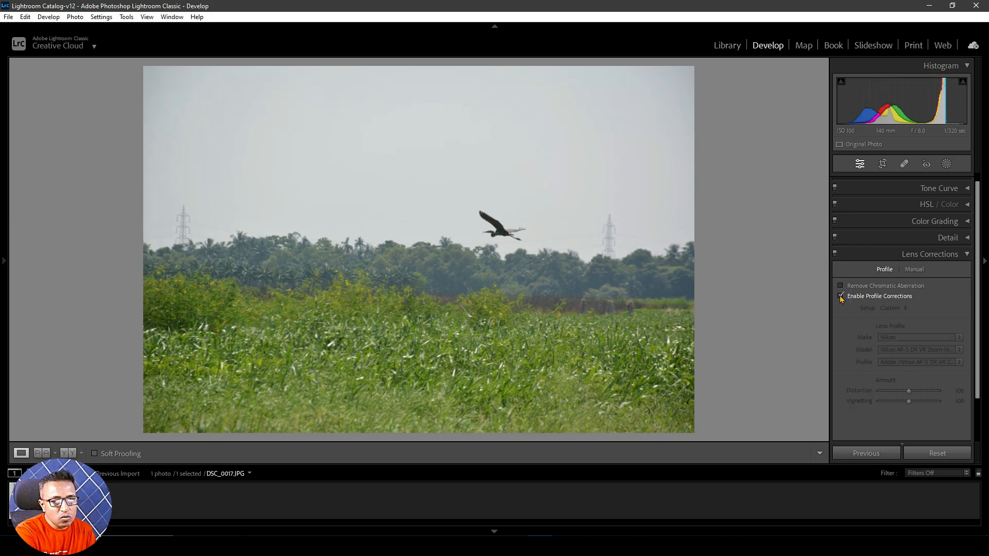
click(840, 297)
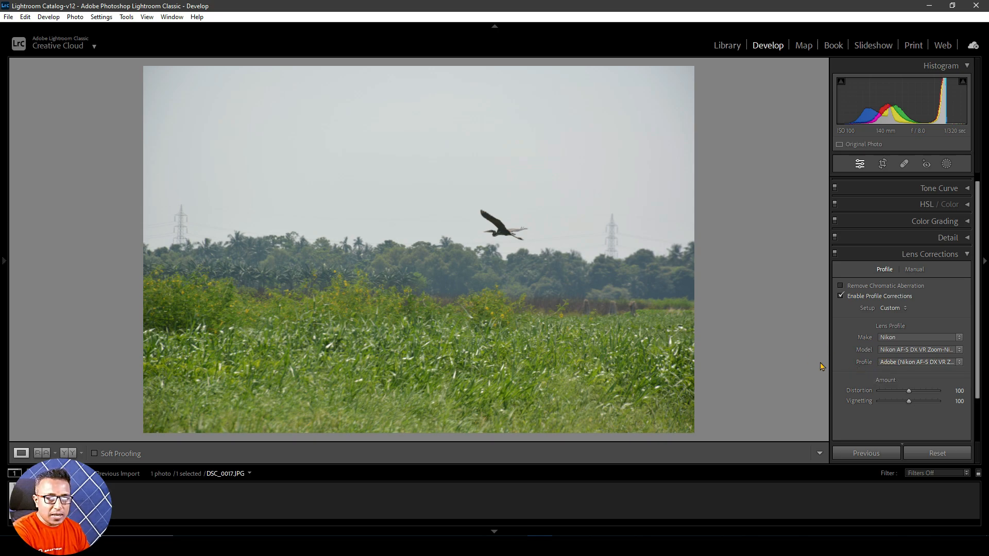
Return the lens profile setup to Default and reselect Nikon with the AF-S DX VR Zoom-Nikkor 18-200mm f/3.5-5.6G IF-ED model
click(904, 307)
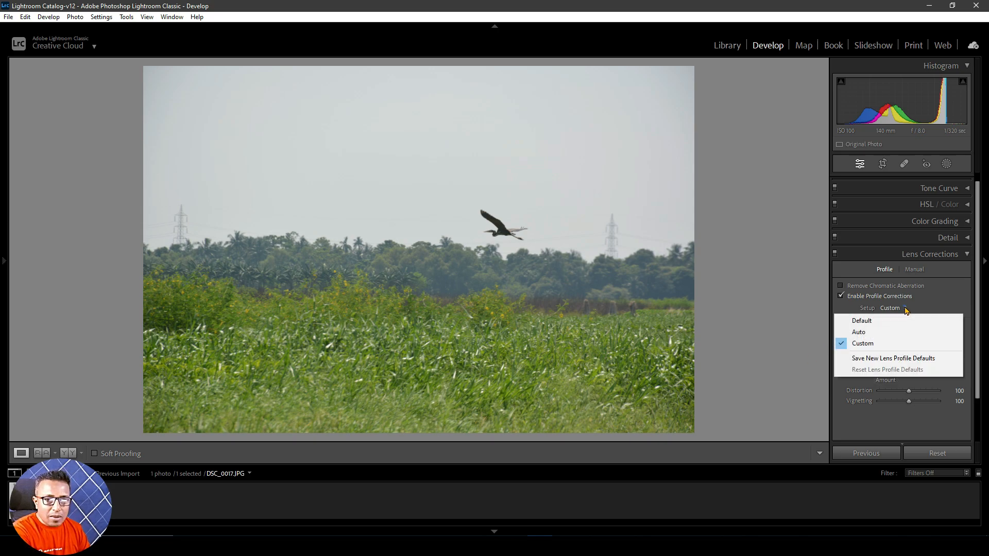
click(879, 320)
click(892, 337)
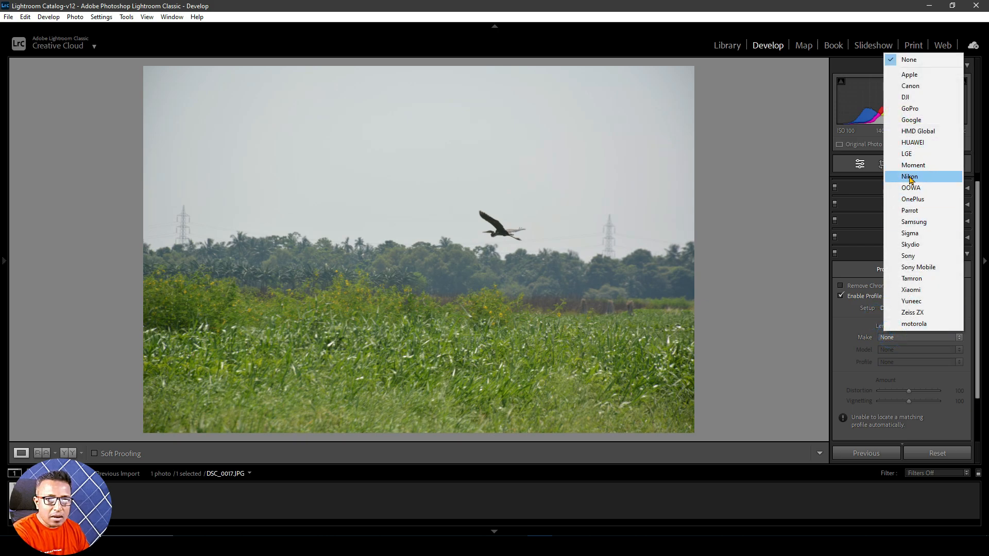
click(909, 177)
click(897, 350)
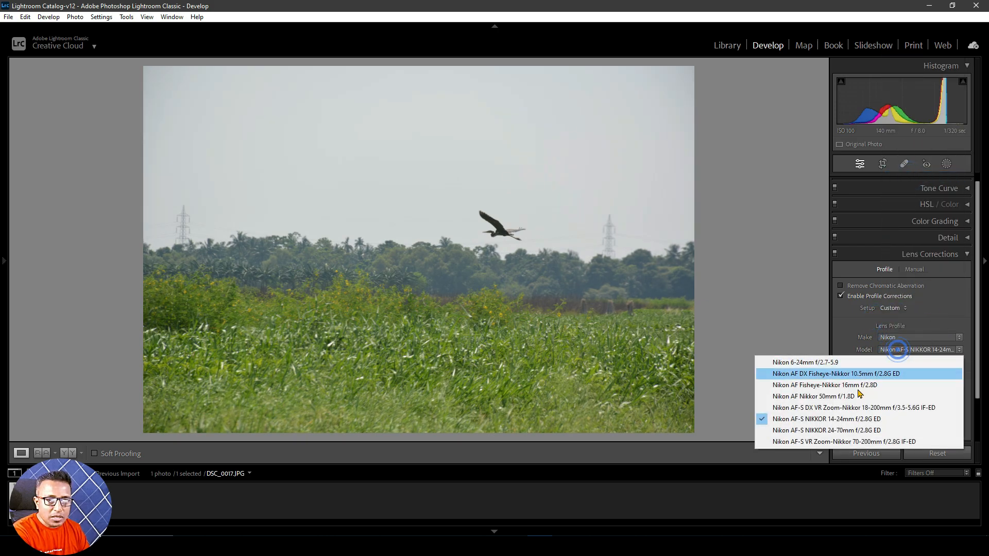
click(837, 408)
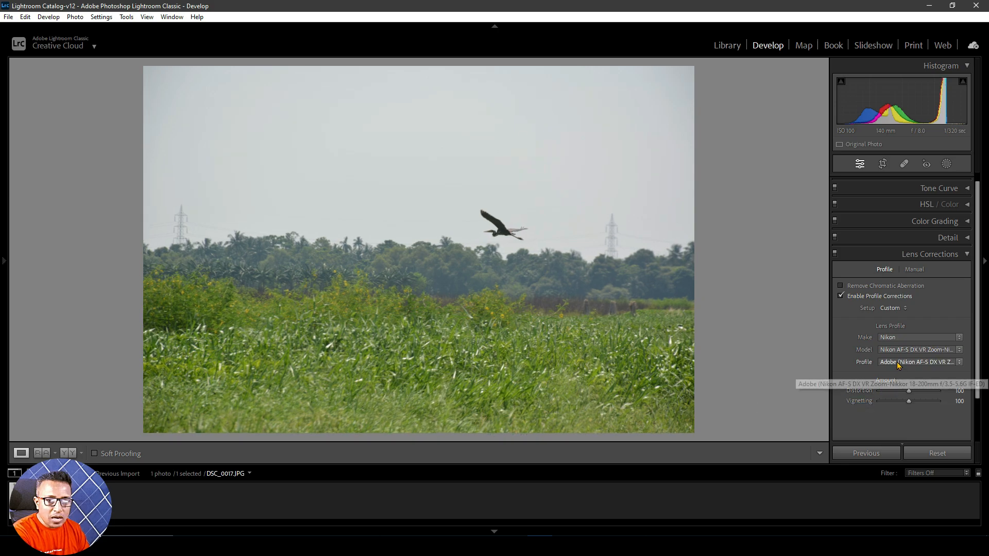
Save the selected Nikon 18-200mm lens settings as the new lens profile defaults
click(904, 309)
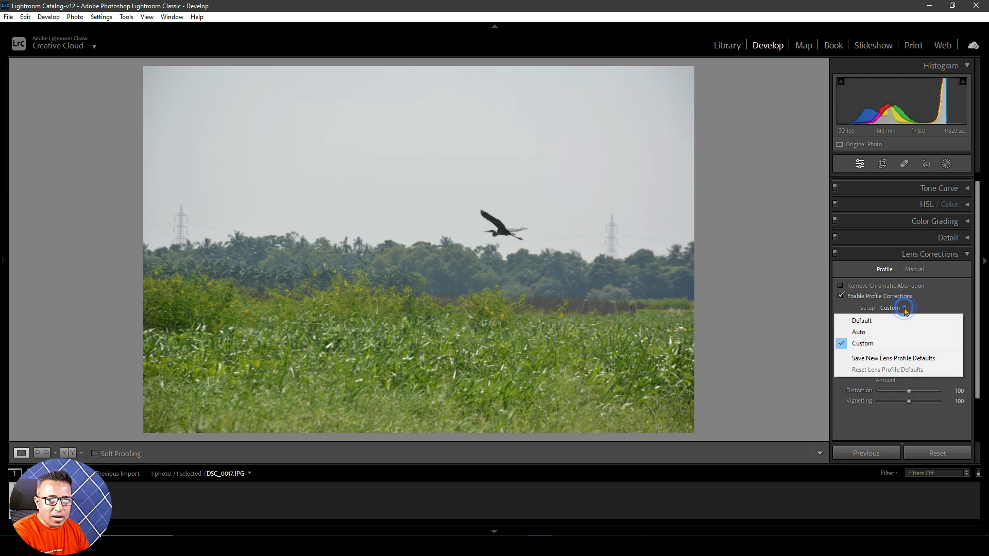
click(899, 362)
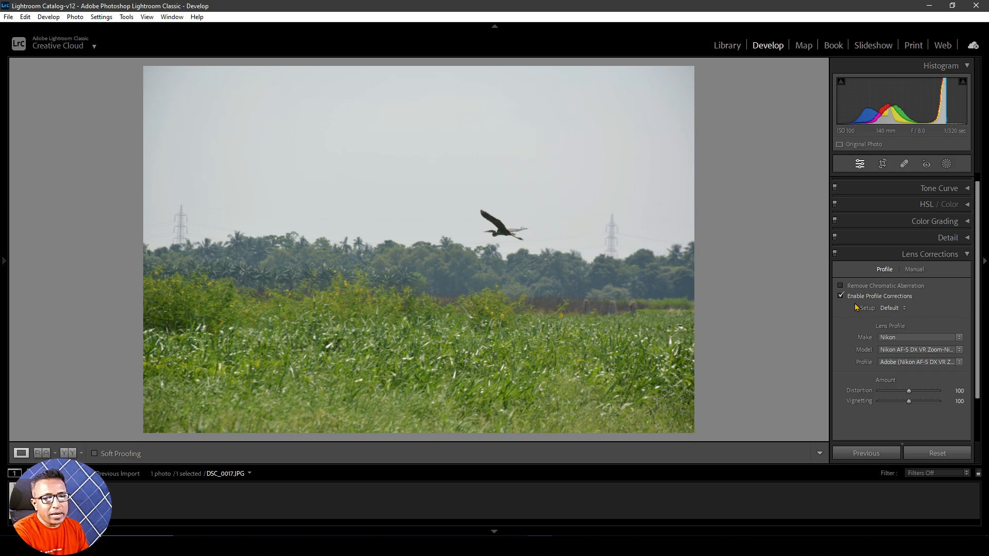
Compare the bird photo with and without profile corrections and chromatic aberration removal, leaving only the profile corrections enabled
click(842, 296)
click(841, 297)
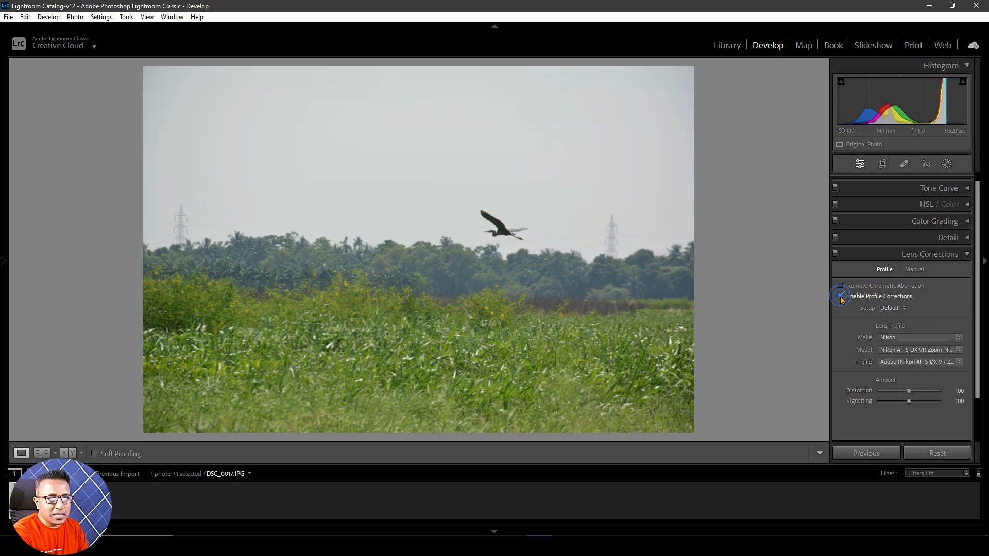
click(841, 296)
click(841, 297)
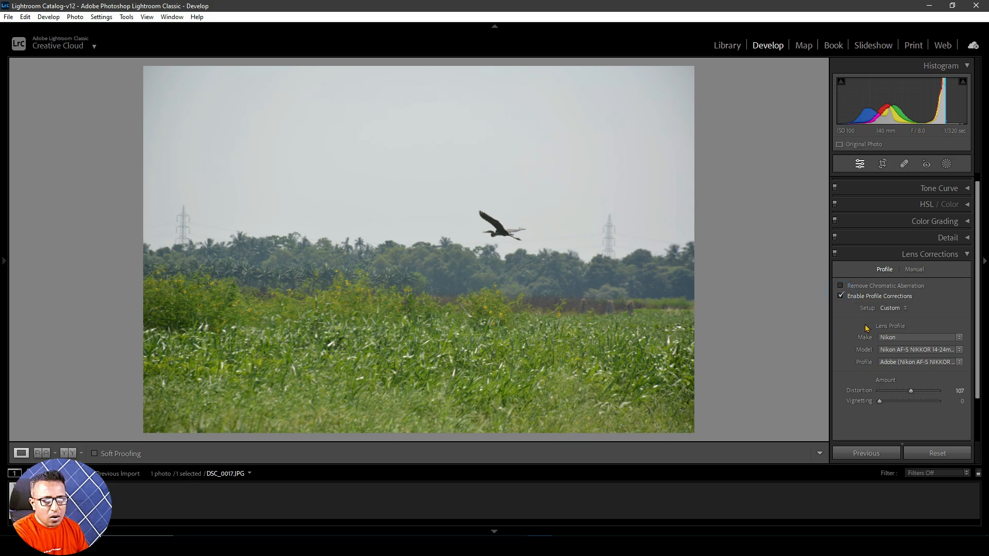
click(840, 287)
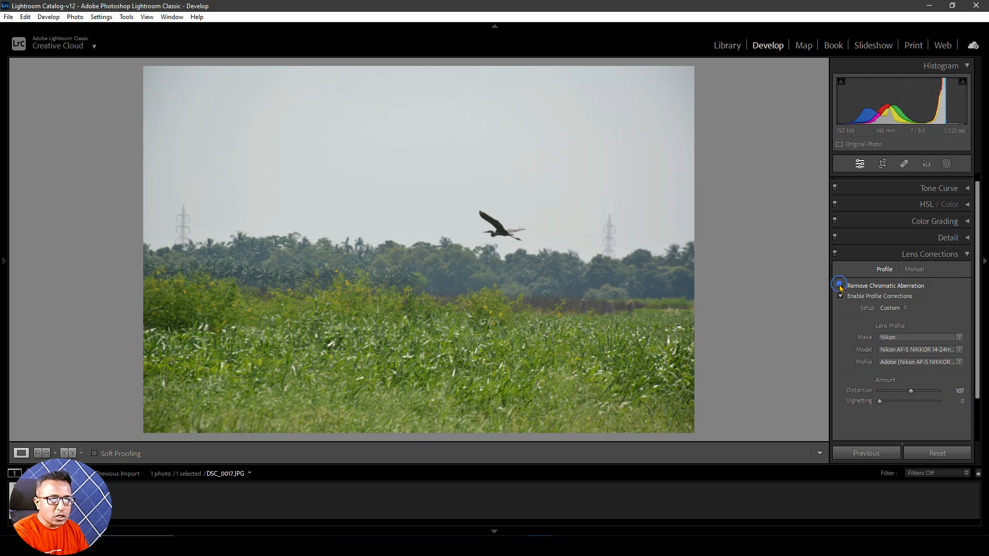
click(841, 286)
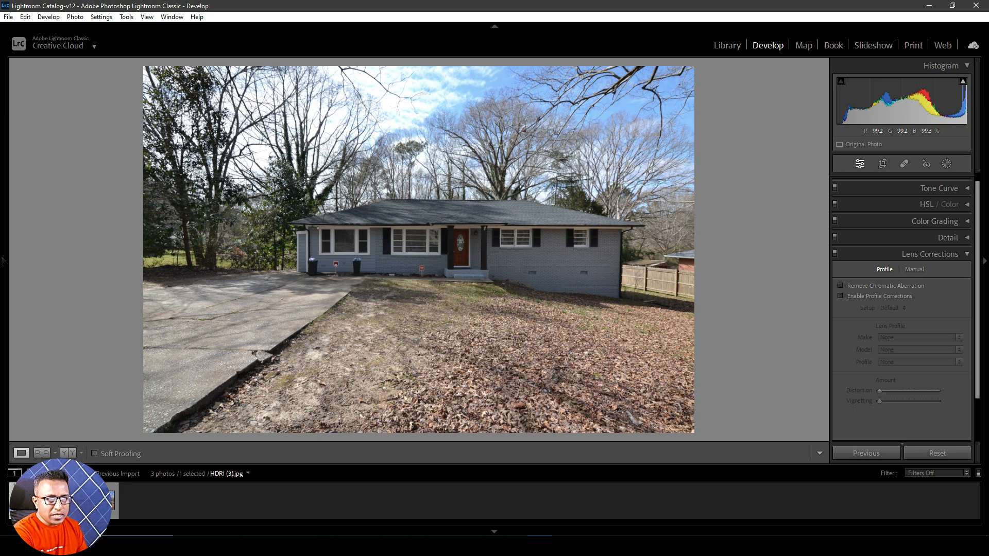
Examine the tree branches in the HDRI (3).jpg house photo up close with and without Remove Chromatic Aberration
click(173, 105)
drag(239, 176, 378, 314)
drag(248, 92, 287, 222)
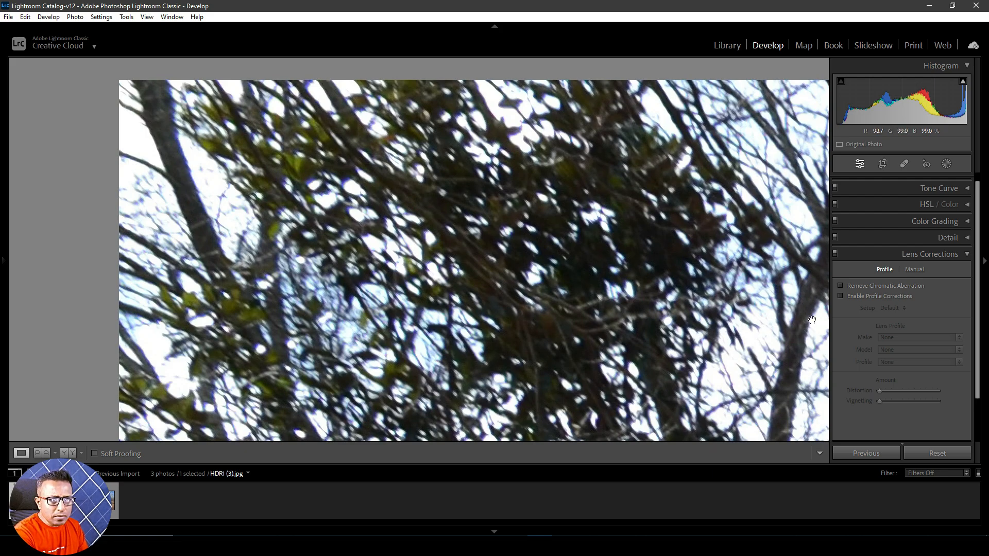
click(840, 286)
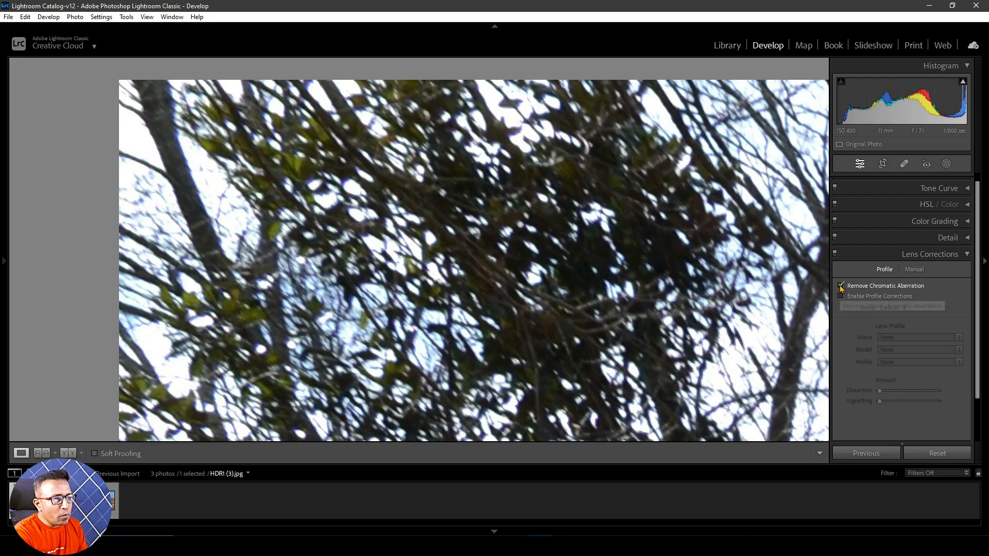
click(841, 286)
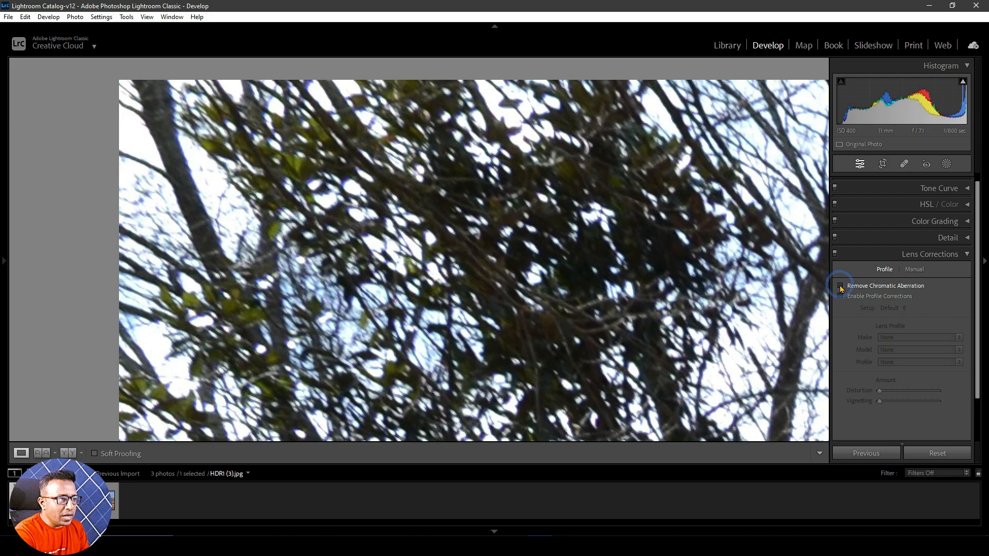
Sample the purple fringe along the tree trunk with the Fringe Color Selector, giving Defringe amount 5 and Purple Hue 23/40
click(913, 273)
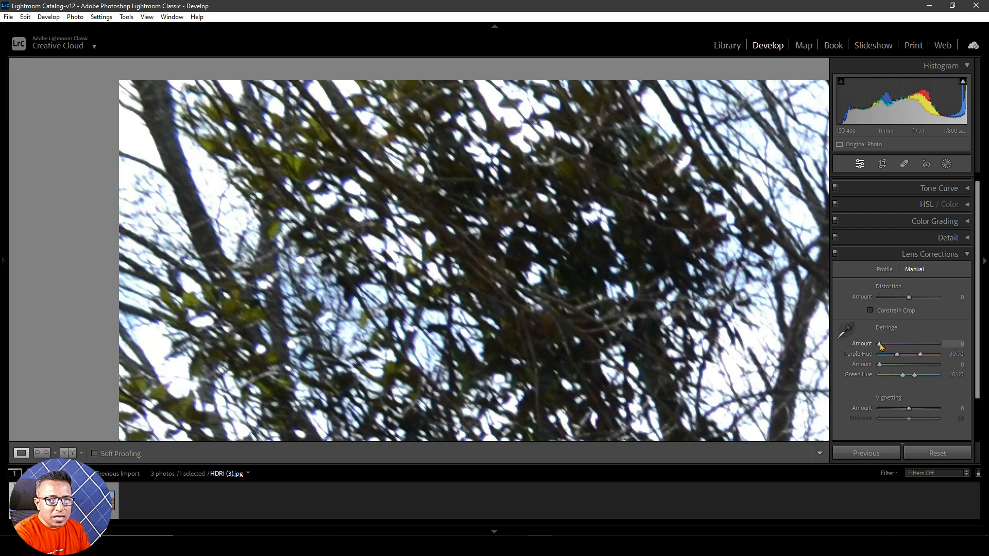
drag(879, 343, 899, 346)
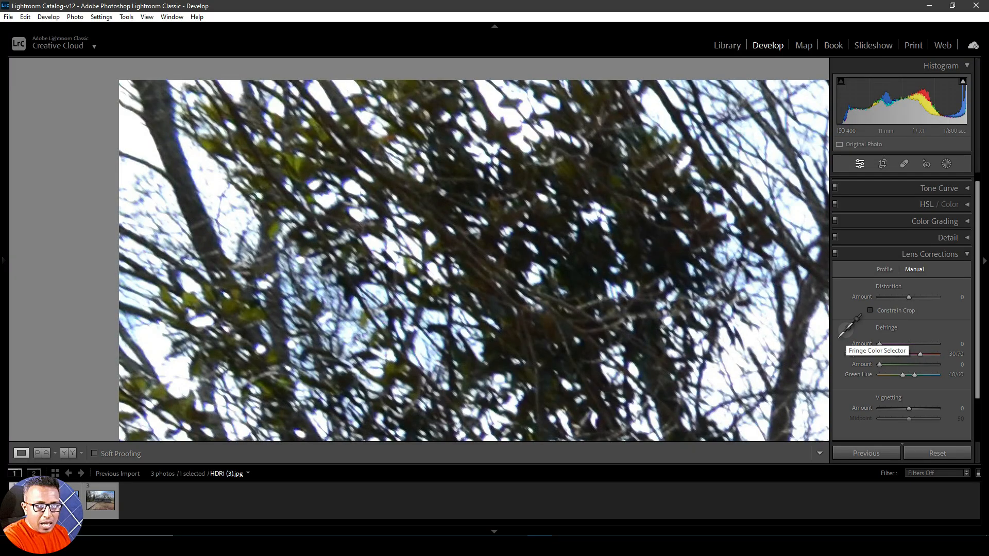
click(841, 336)
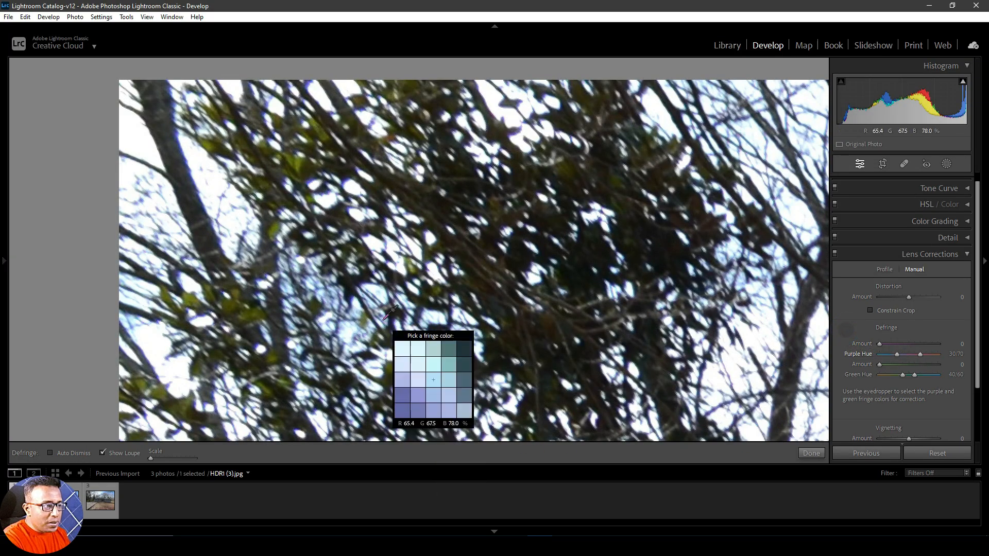
click(179, 140)
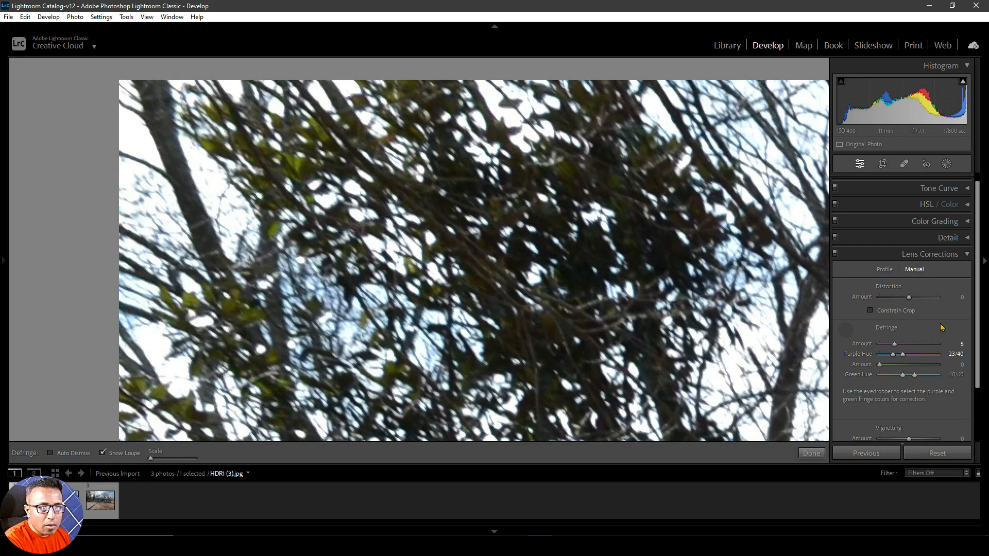
click(849, 326)
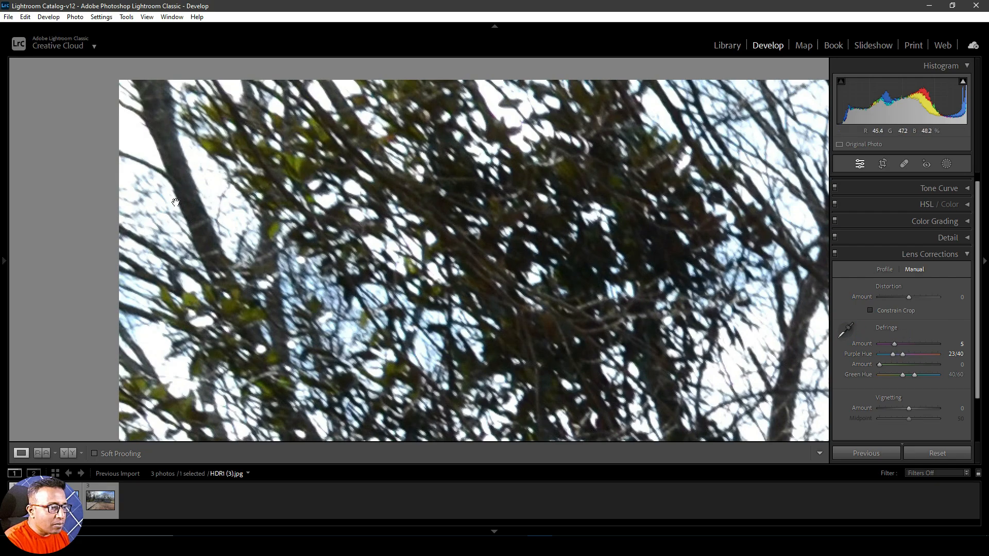
Compare the enlarged branches without and with the defringe correction, and raise the purple Defringe amount to 11
scroll(175, 186, up, 1)
scroll(176, 186, up, 3)
key(ctrl+=)
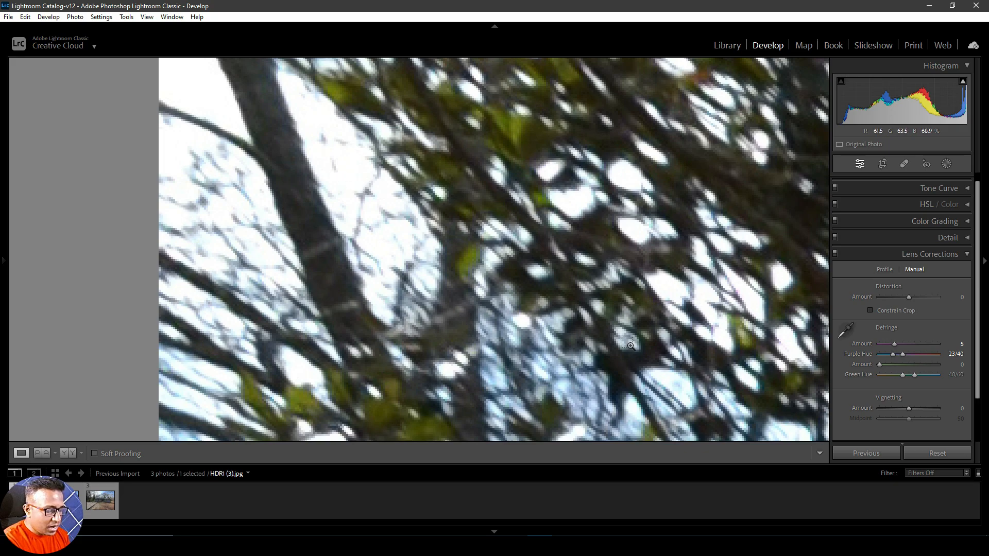
key(ctrl+z)
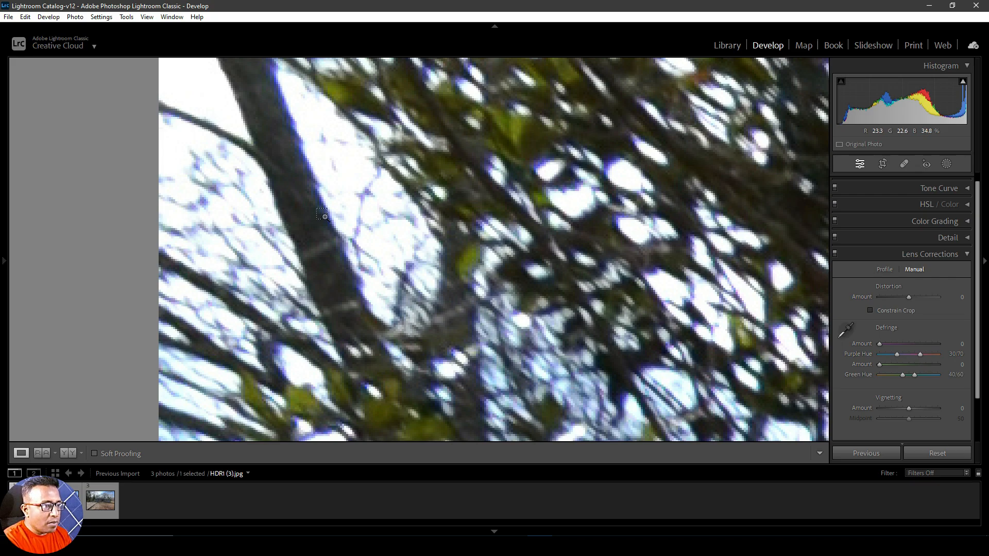
key(ctrl+y)
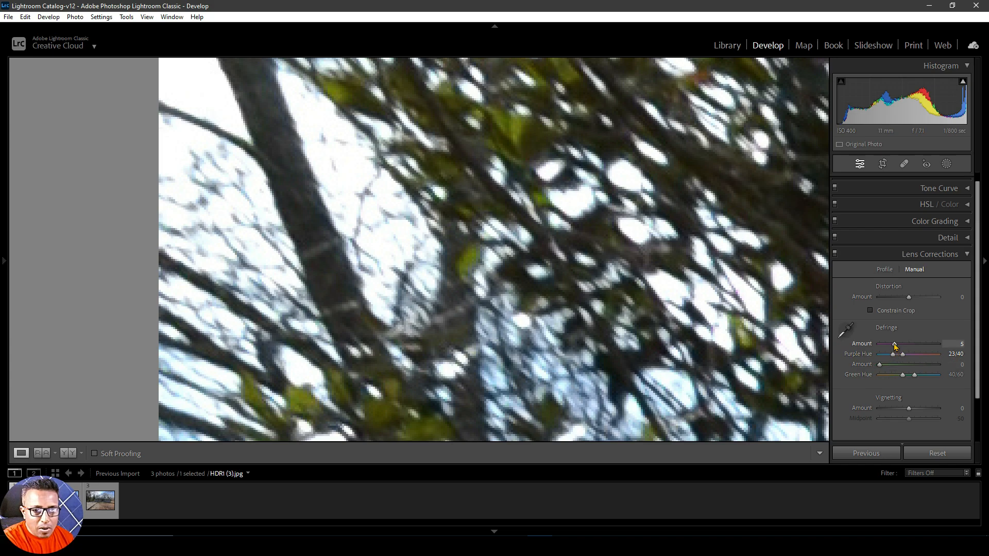
drag(894, 347, 907, 347)
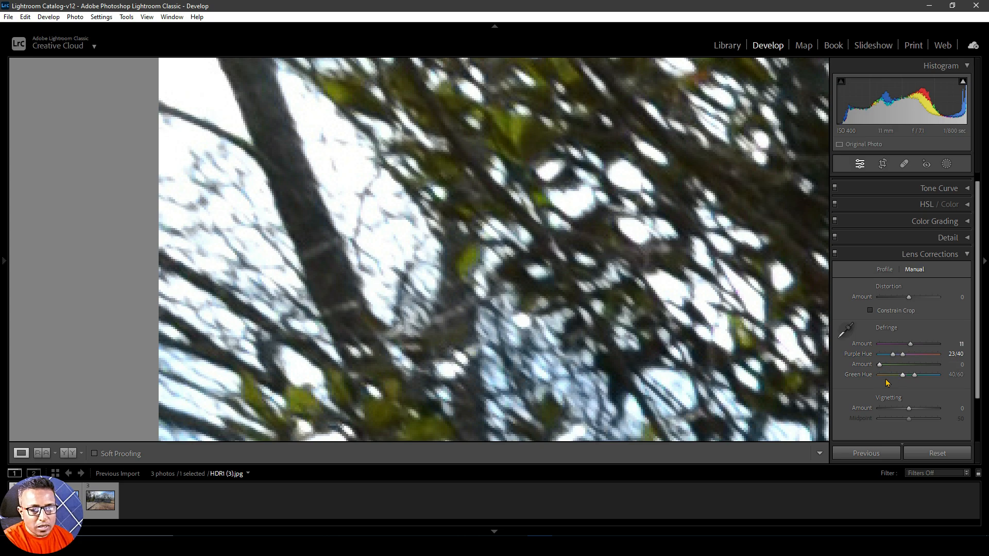
Try the manual lens Vignetting amount at +100 on the whole house photo, and set it to -100
click(597, 277)
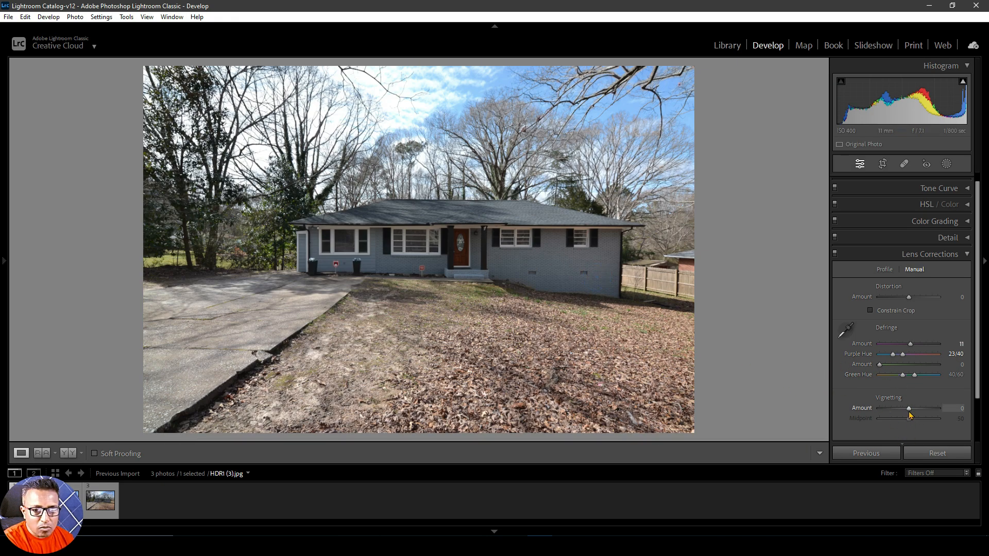
drag(915, 410, 943, 411)
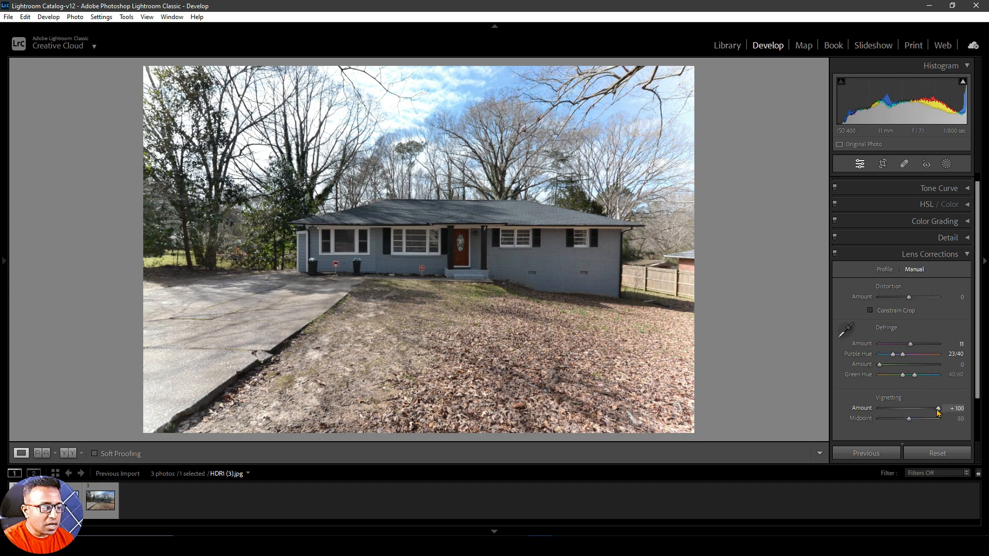
drag(938, 412, 861, 409)
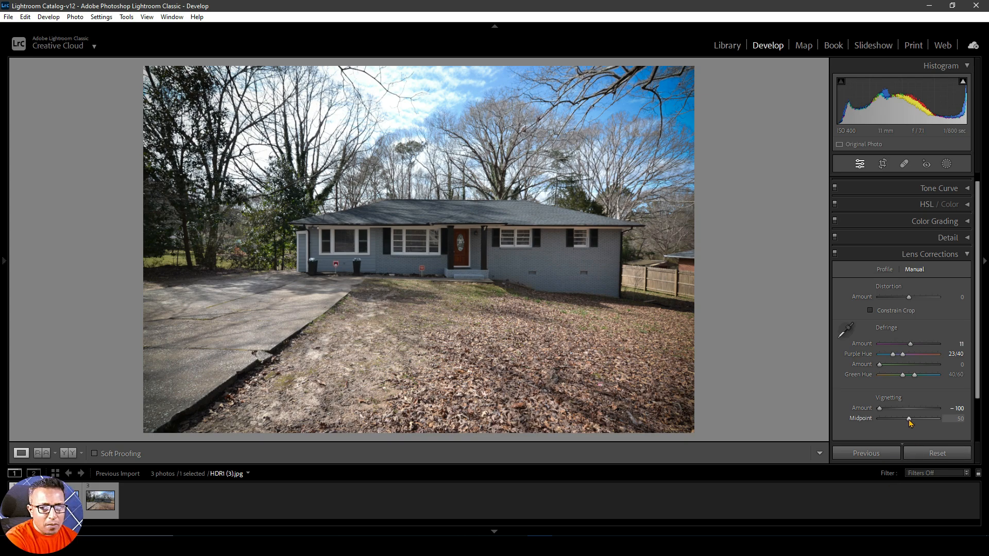
Try the vignetting midpoint at 0 and 100, and undo a test with amount +100 and midpoint 0
drag(909, 419, 878, 420)
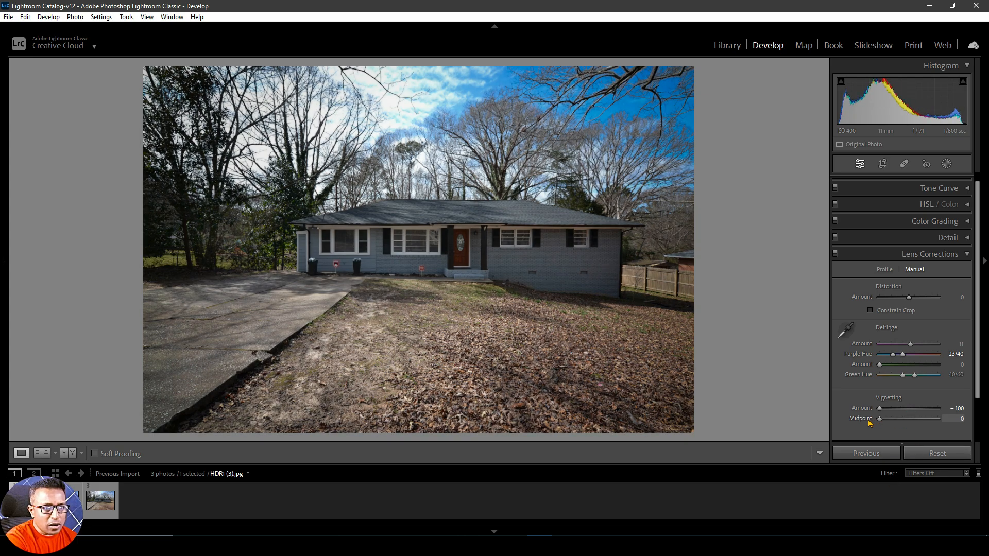
drag(880, 419, 963, 419)
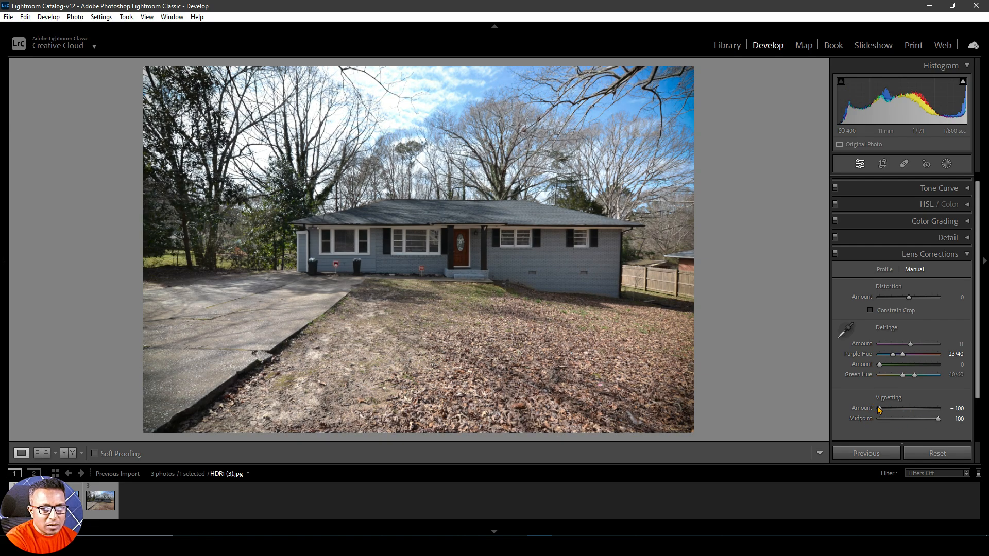
mouse_move(879, 410)
mouse_down()
mouse_move(958, 410)
mouse_move(871, 422)
mouse_up()
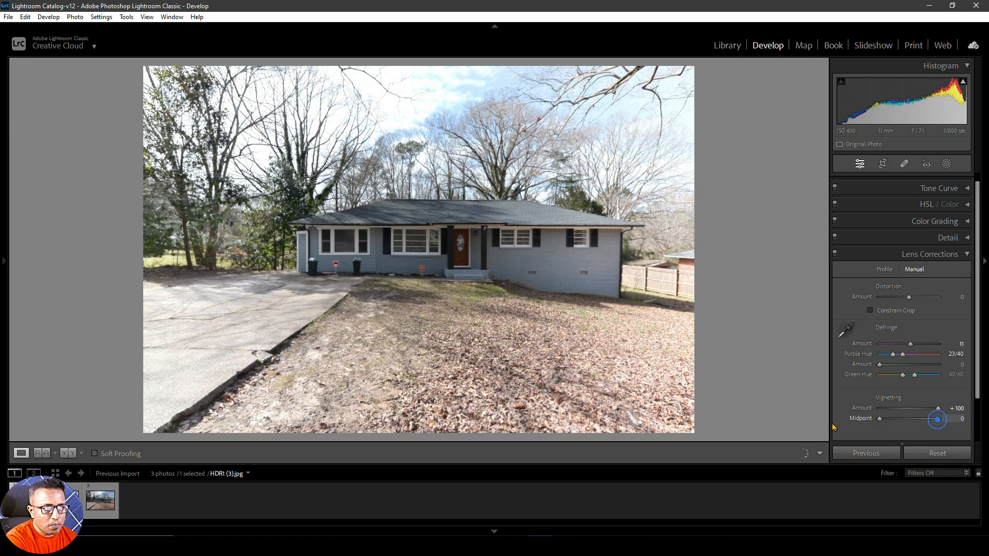
key(ctrl+z)
key(ctrl+z)
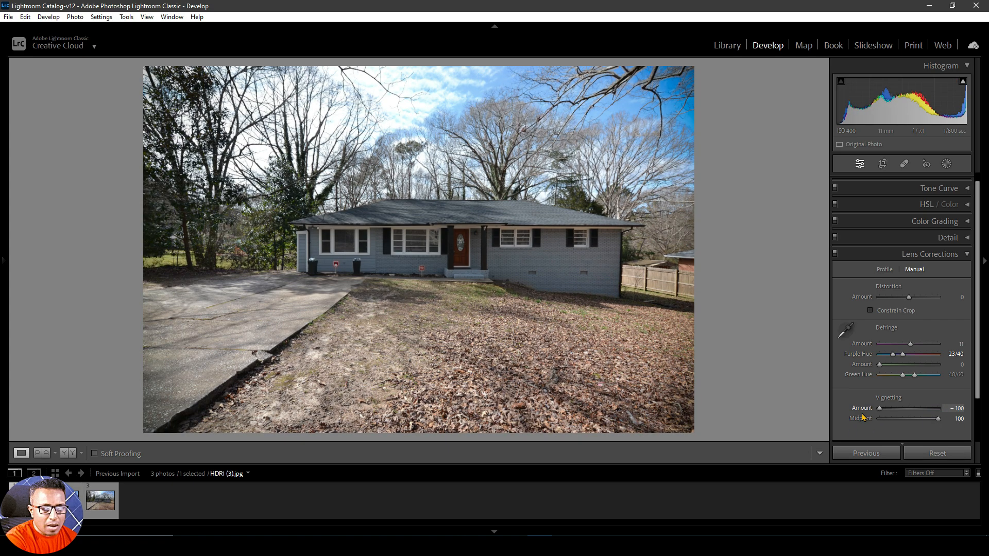
Set the manual vignetting amount to -100 and its midpoint to 28
drag(913, 411, 851, 413)
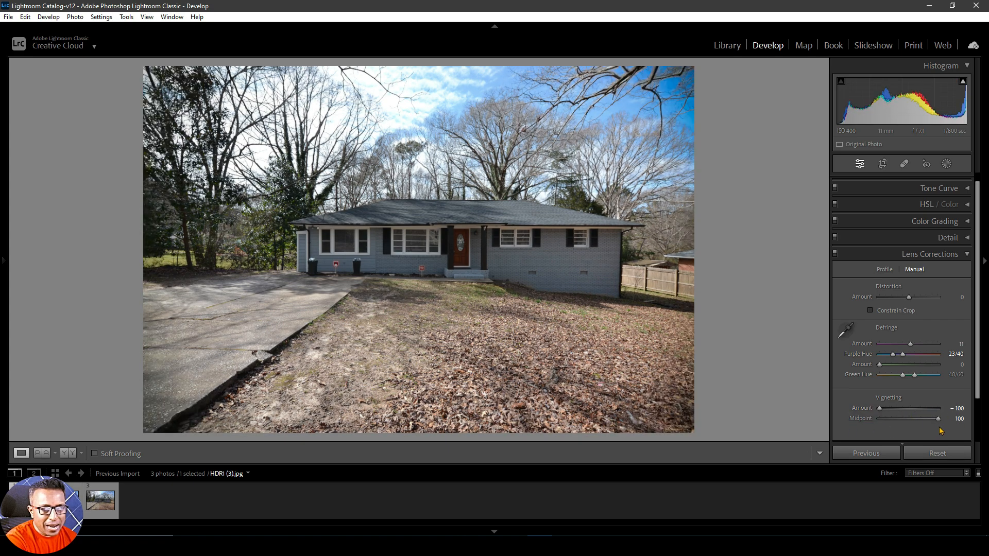
drag(938, 419, 897, 419)
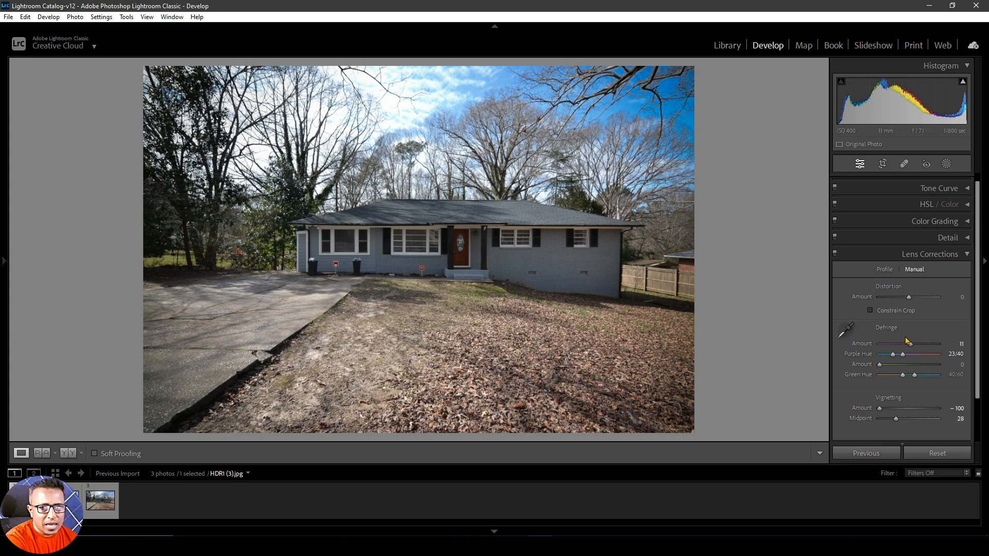
Enable profile corrections for the house photo with make Sony, model Sony DT 18-200mm f/3.5-6.3 and its Adobe profile
click(884, 270)
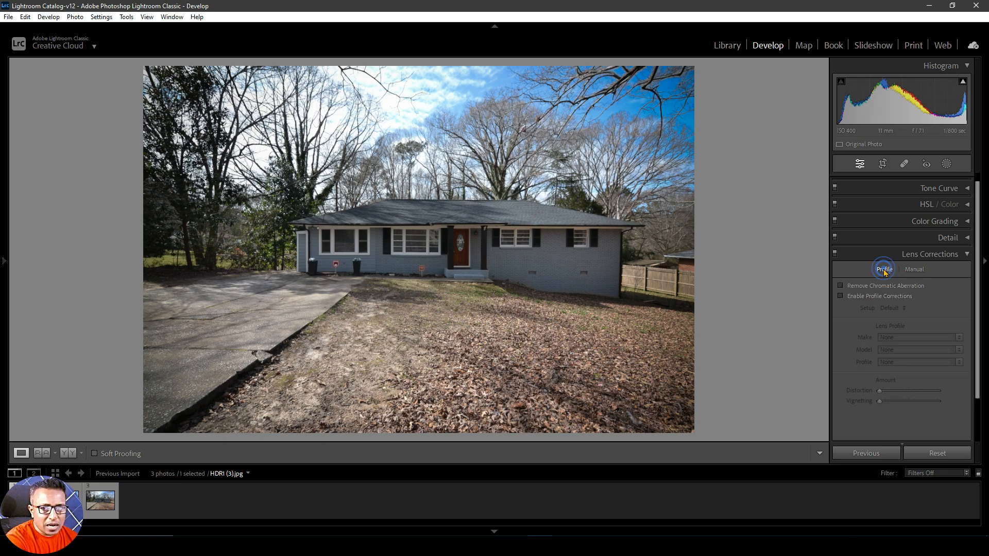
click(841, 296)
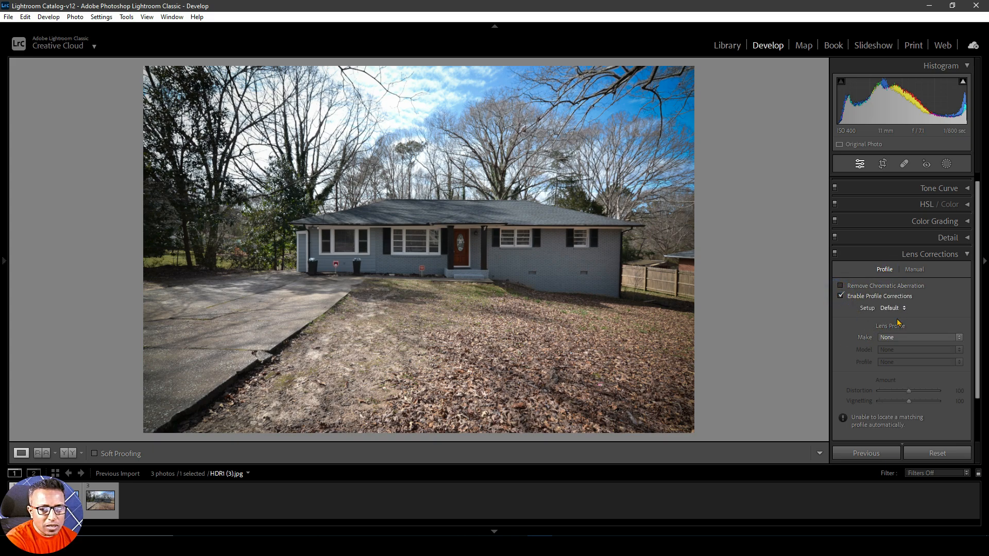
click(900, 340)
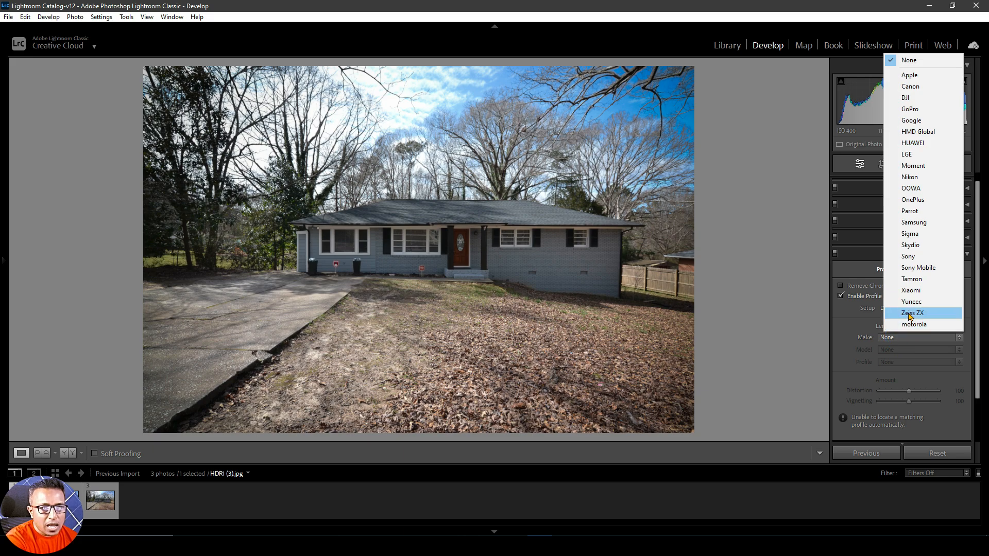
click(908, 256)
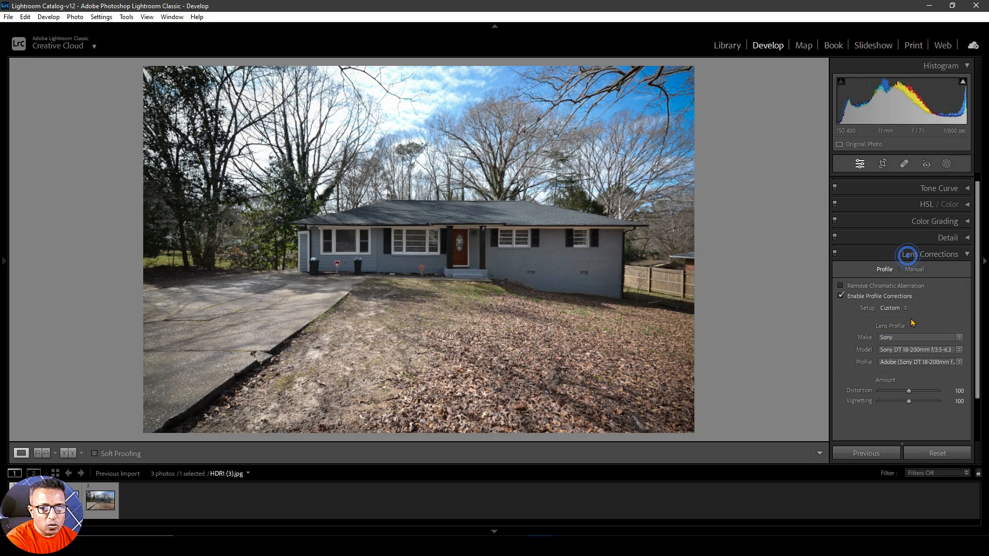
click(905, 349)
click(892, 362)
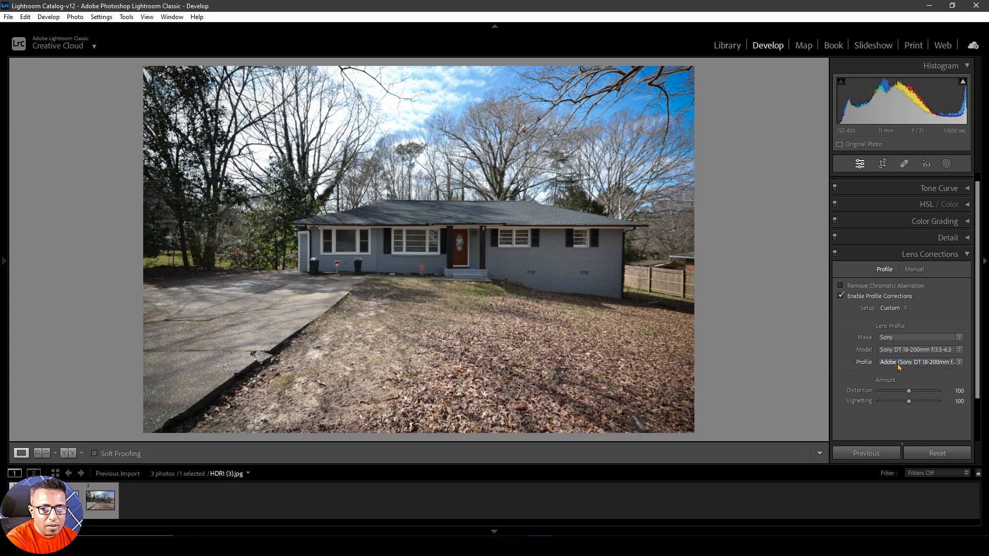
click(897, 362)
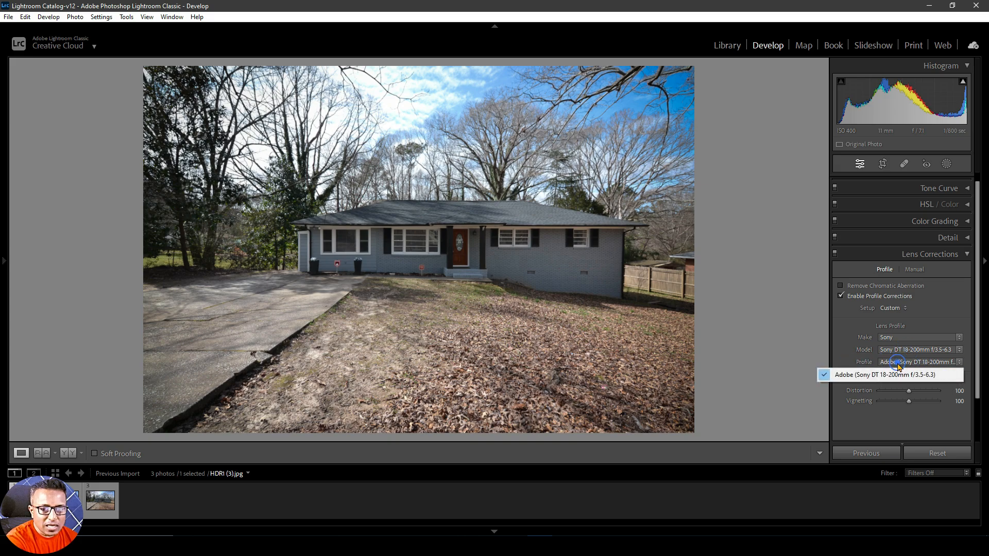
click(741, 248)
Compare the house photo with and without the Sony profile corrections, leaving them enabled
click(841, 296)
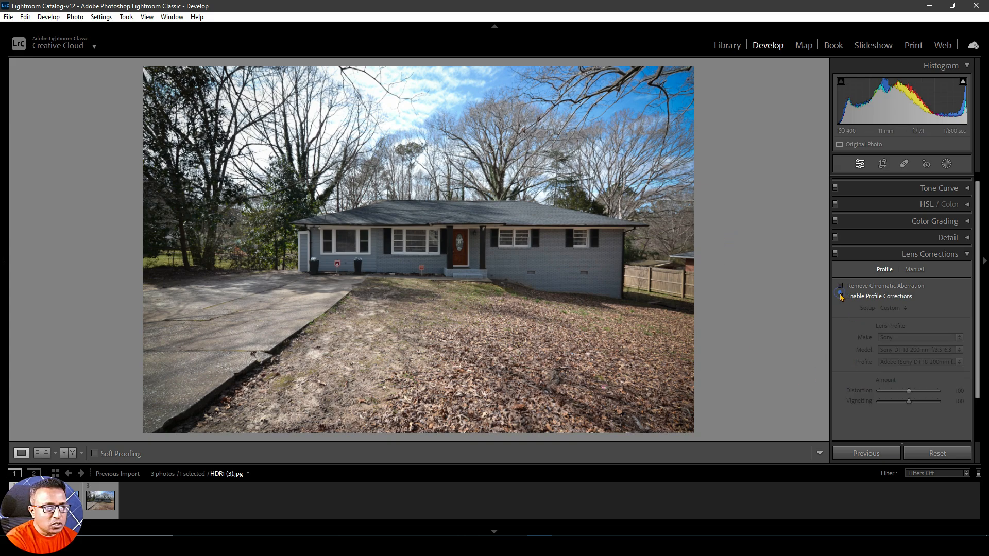
click(842, 296)
click(841, 296)
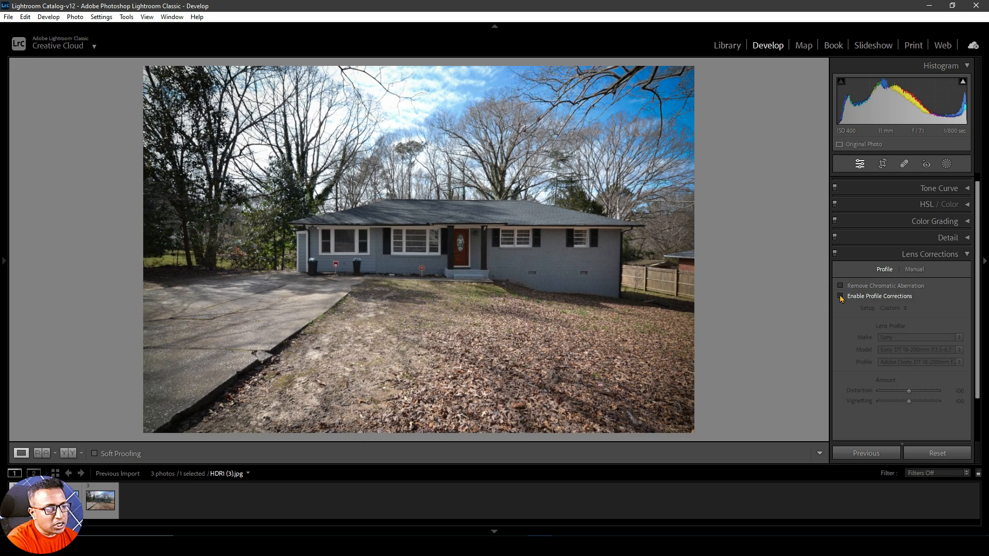
click(841, 297)
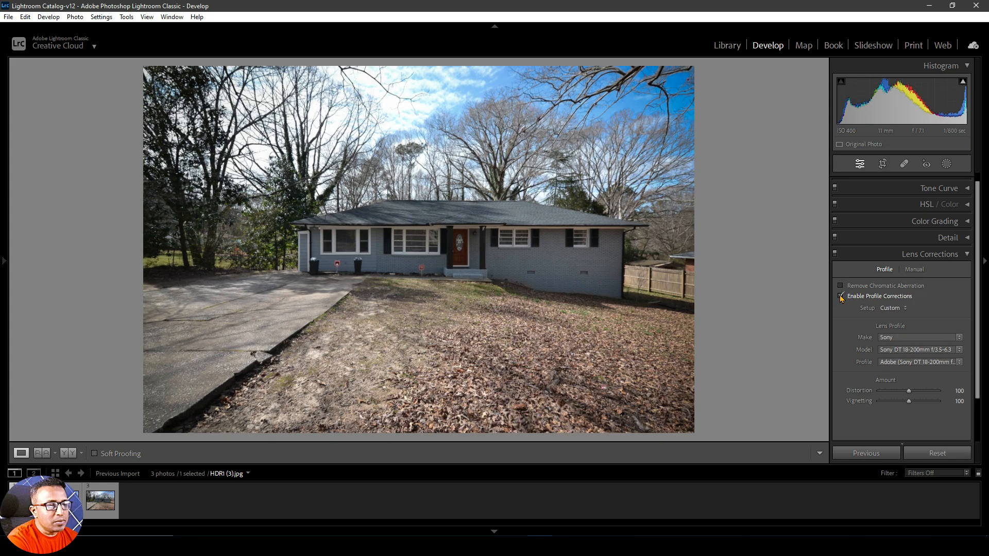
click(841, 296)
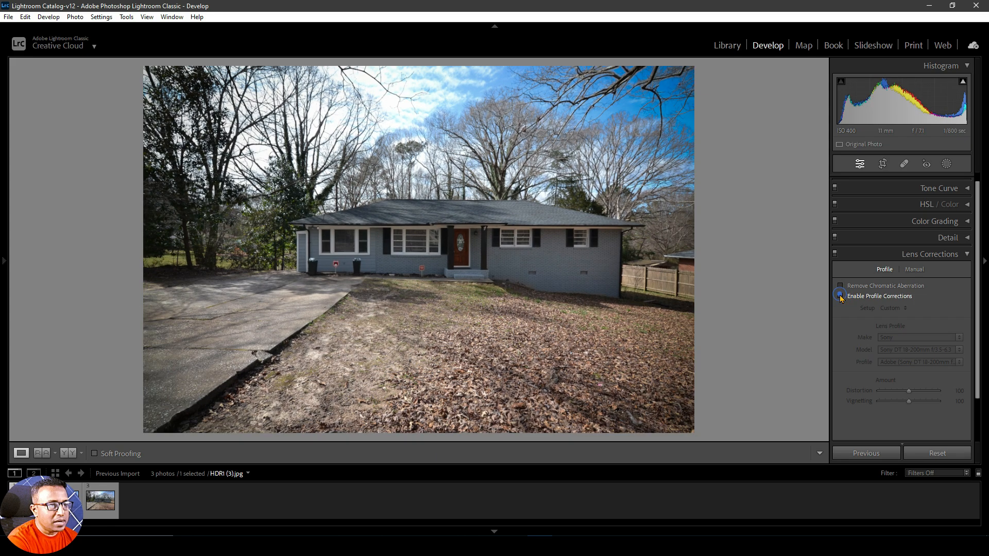
click(841, 296)
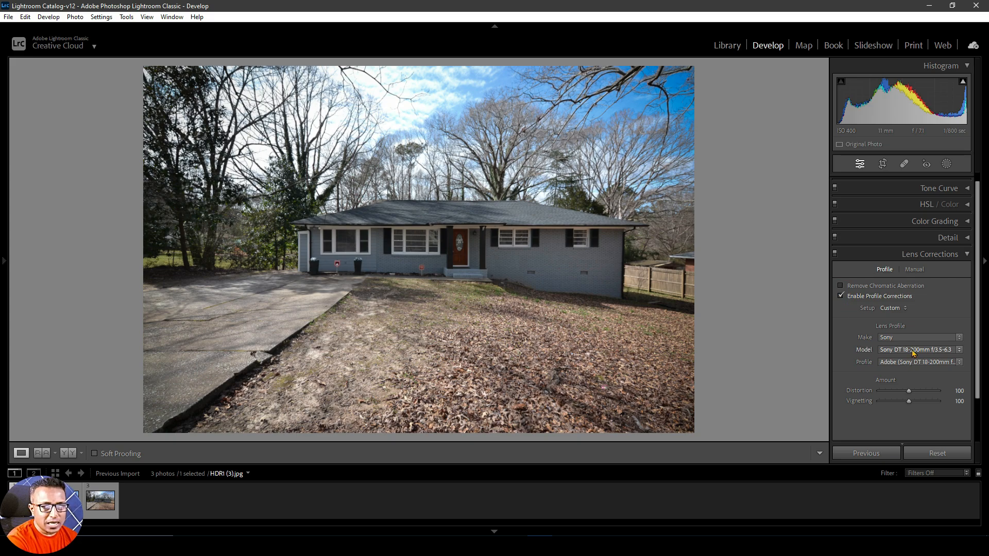
Raise the lens profile's Vignetting amount to 174 and switch the lens make to OnePlus
drag(909, 401, 931, 401)
click(895, 337)
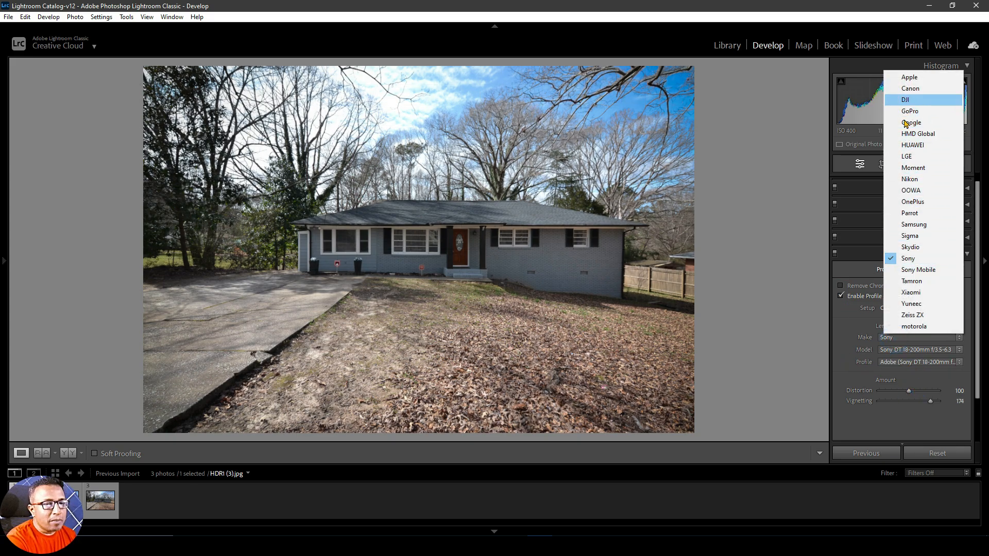
click(910, 203)
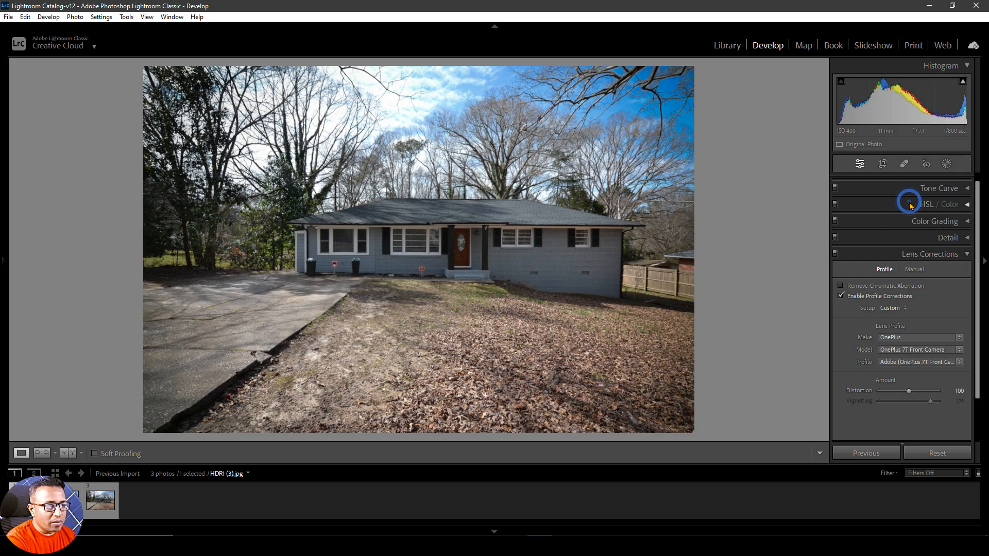